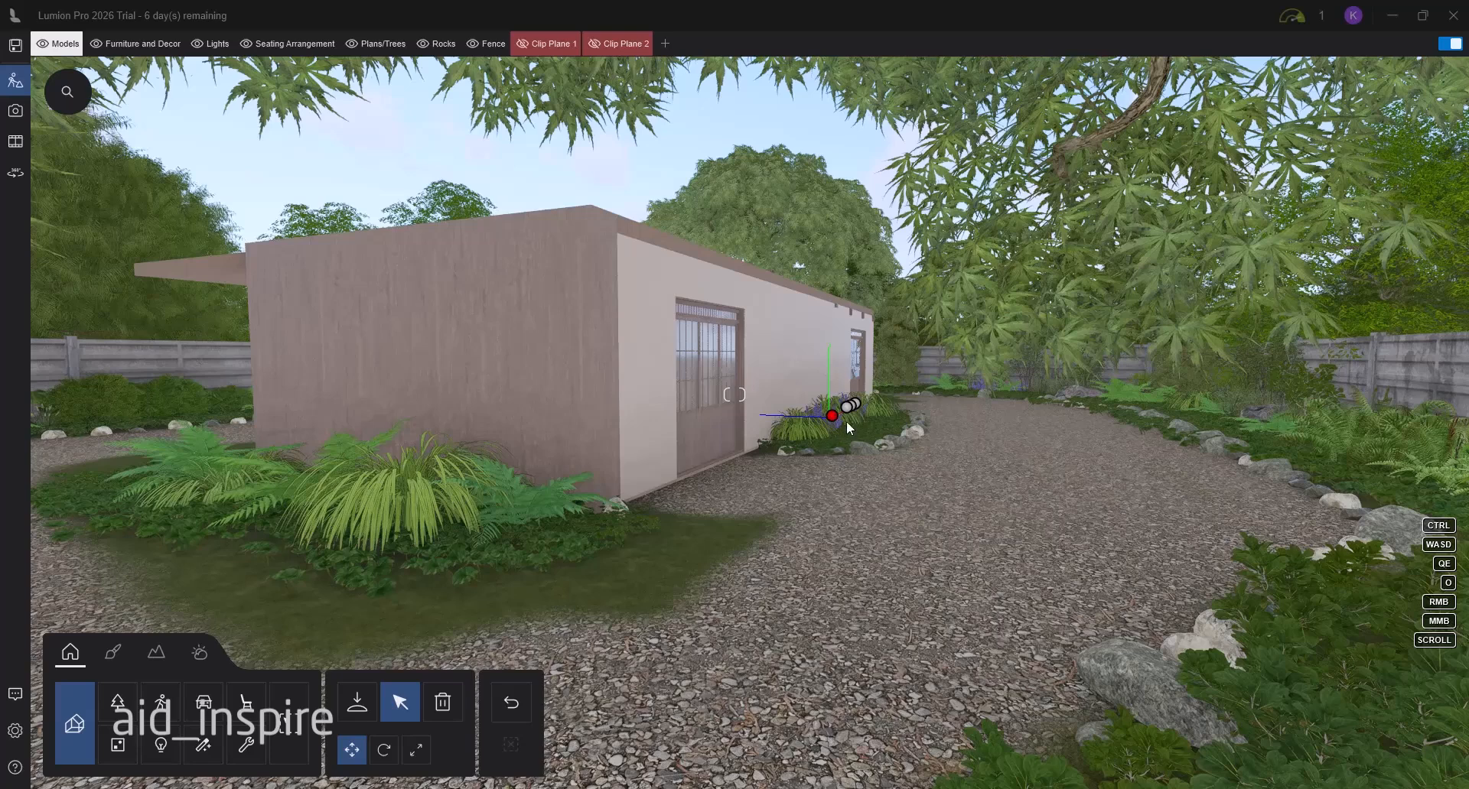
- Select the imported house model and look through its advanced selection tools and layer list
{"action": "left_click", "coordinate": [828, 412]}
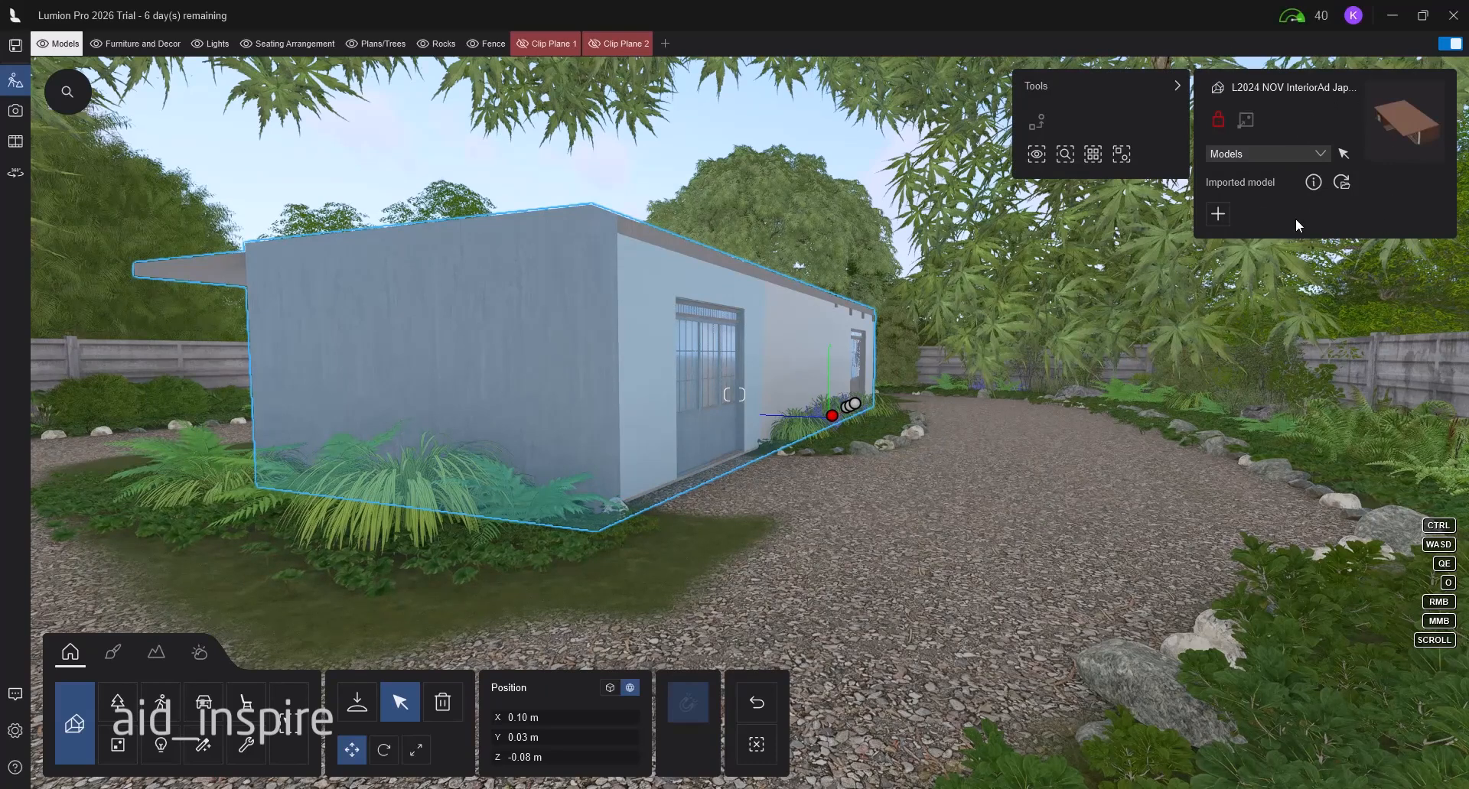
{"action": "left_click", "coordinate": [1176, 88]}
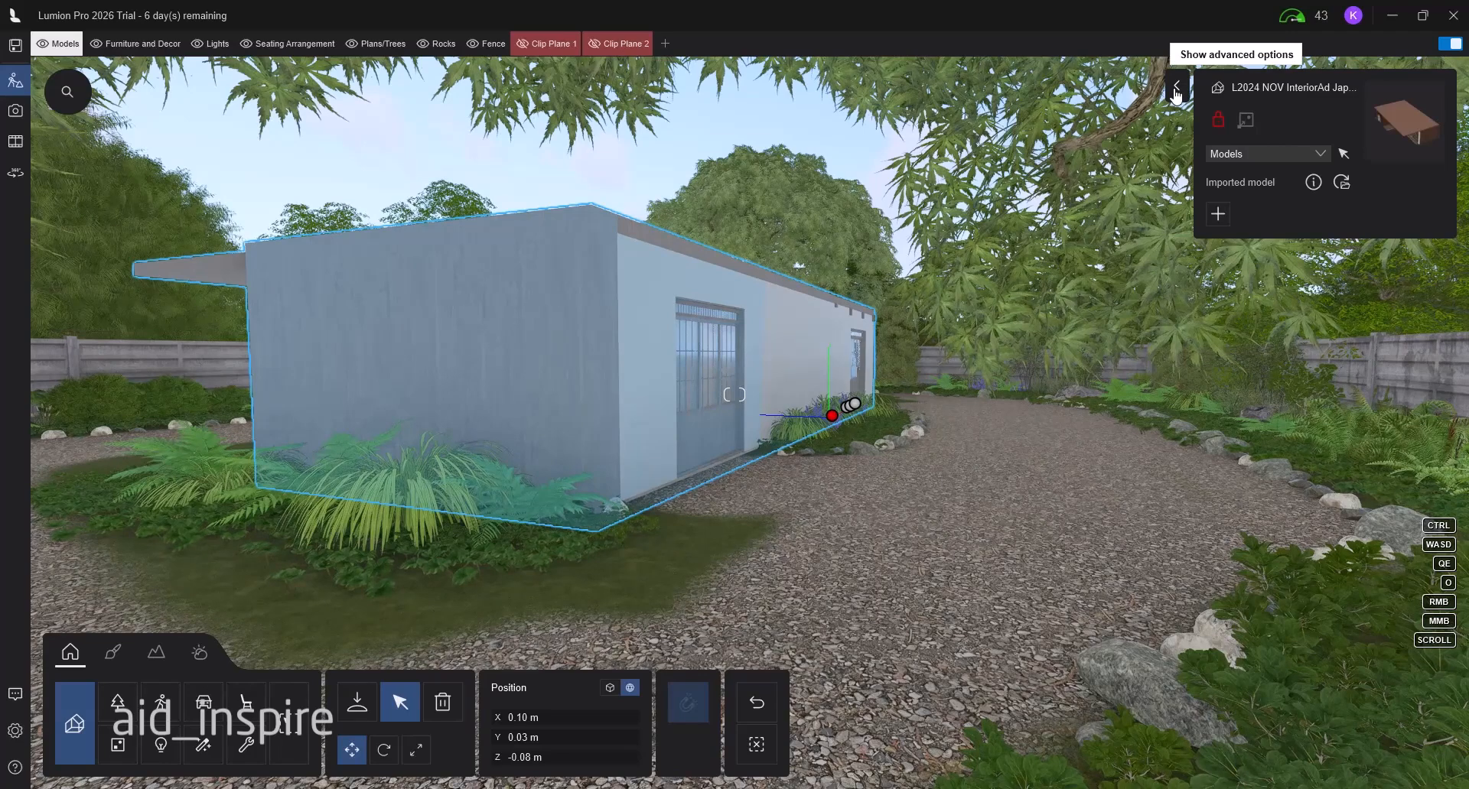
{"action": "left_click", "coordinate": [1176, 88]}
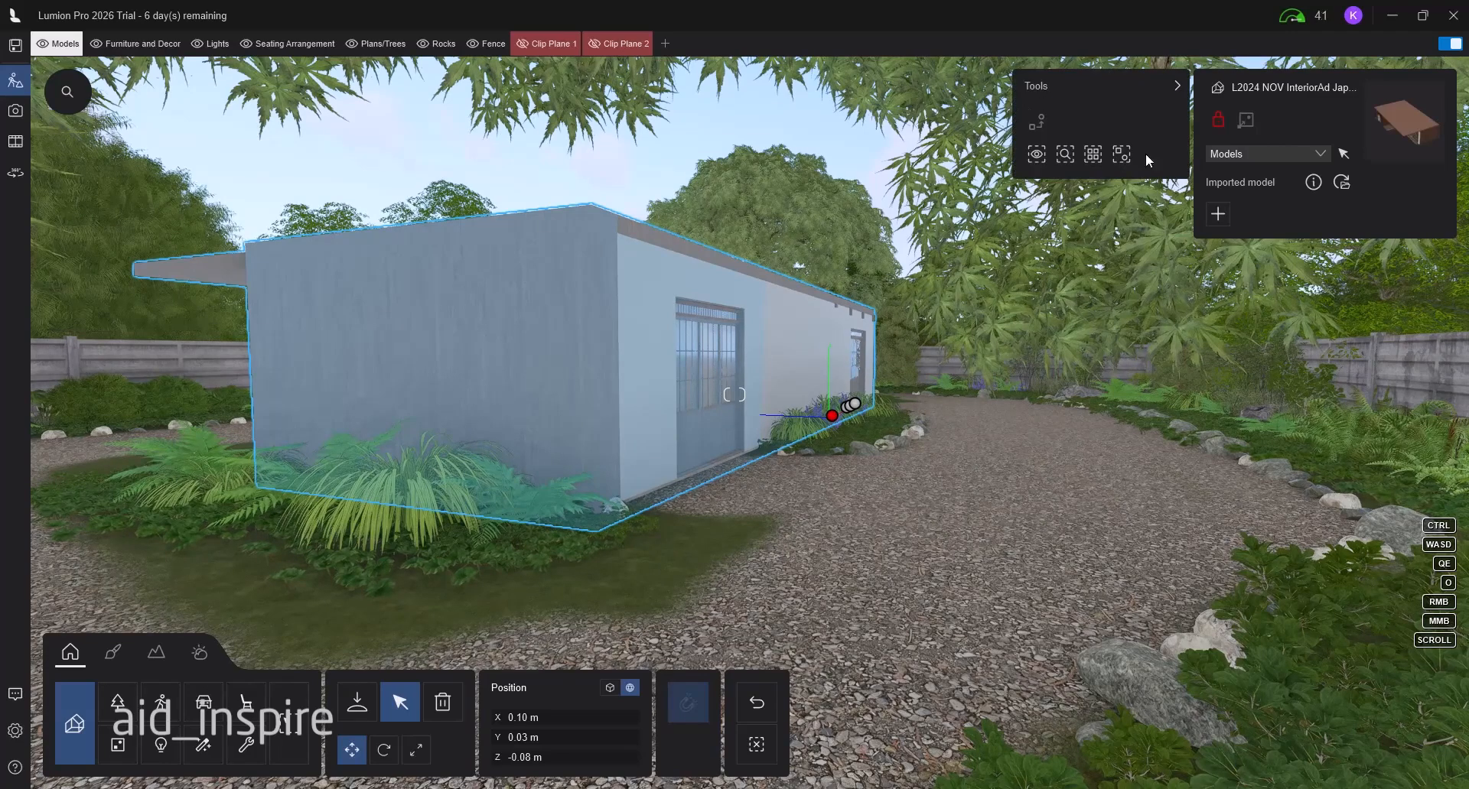
{"action": "left_click", "coordinate": [1176, 85]}
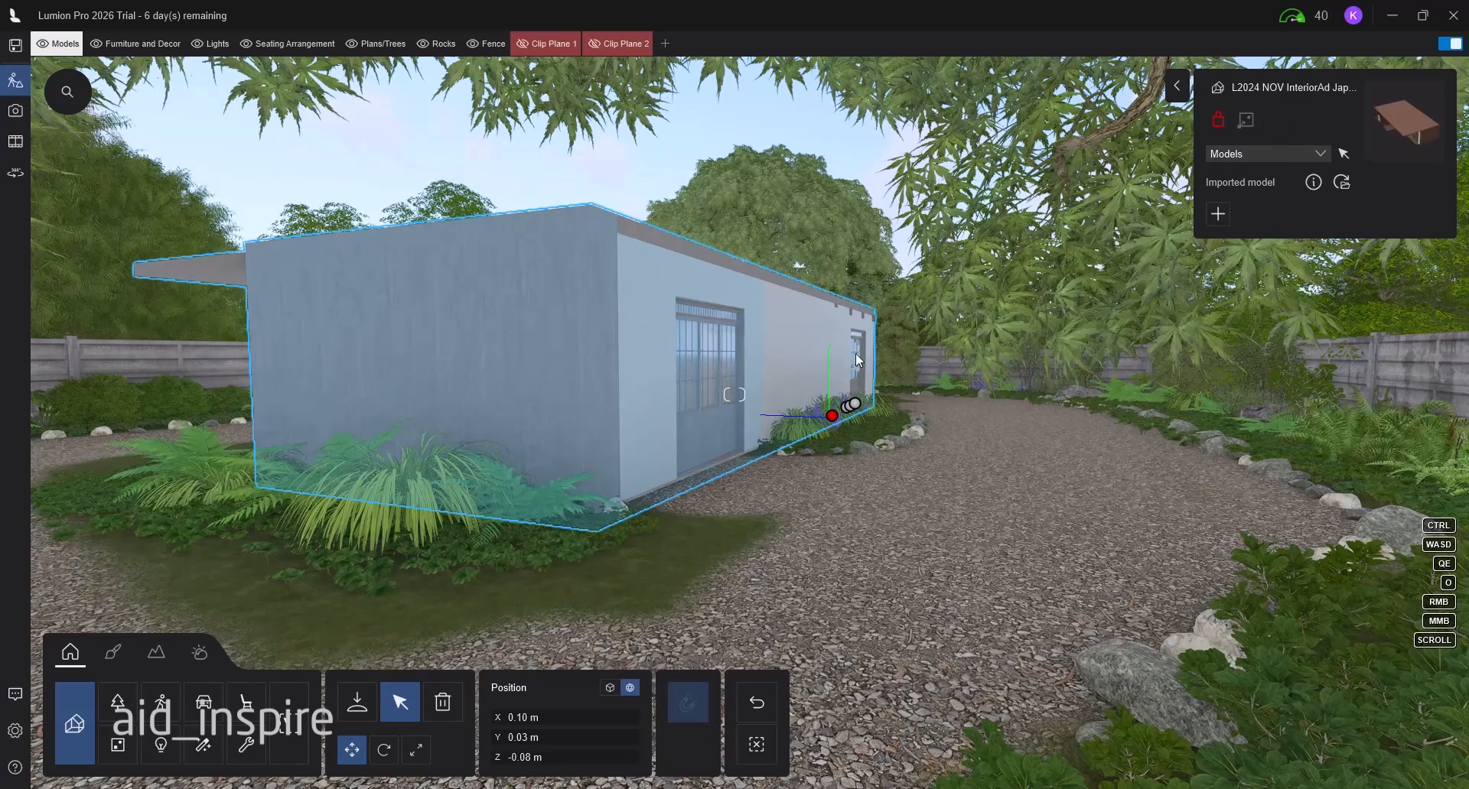
{"action": "left_click", "coordinate": [1309, 154]}
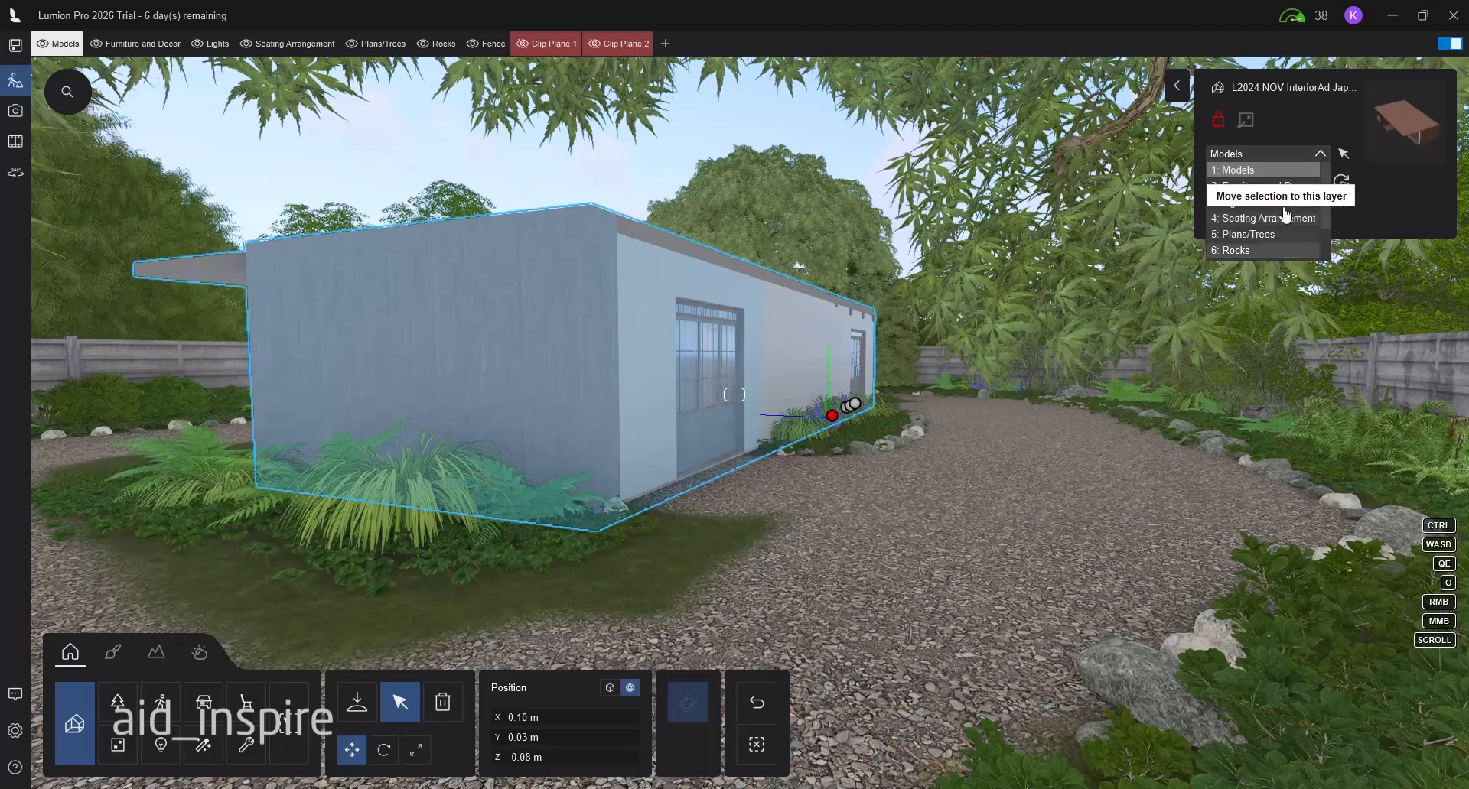
{"action": "left_click", "coordinate": [1270, 154]}
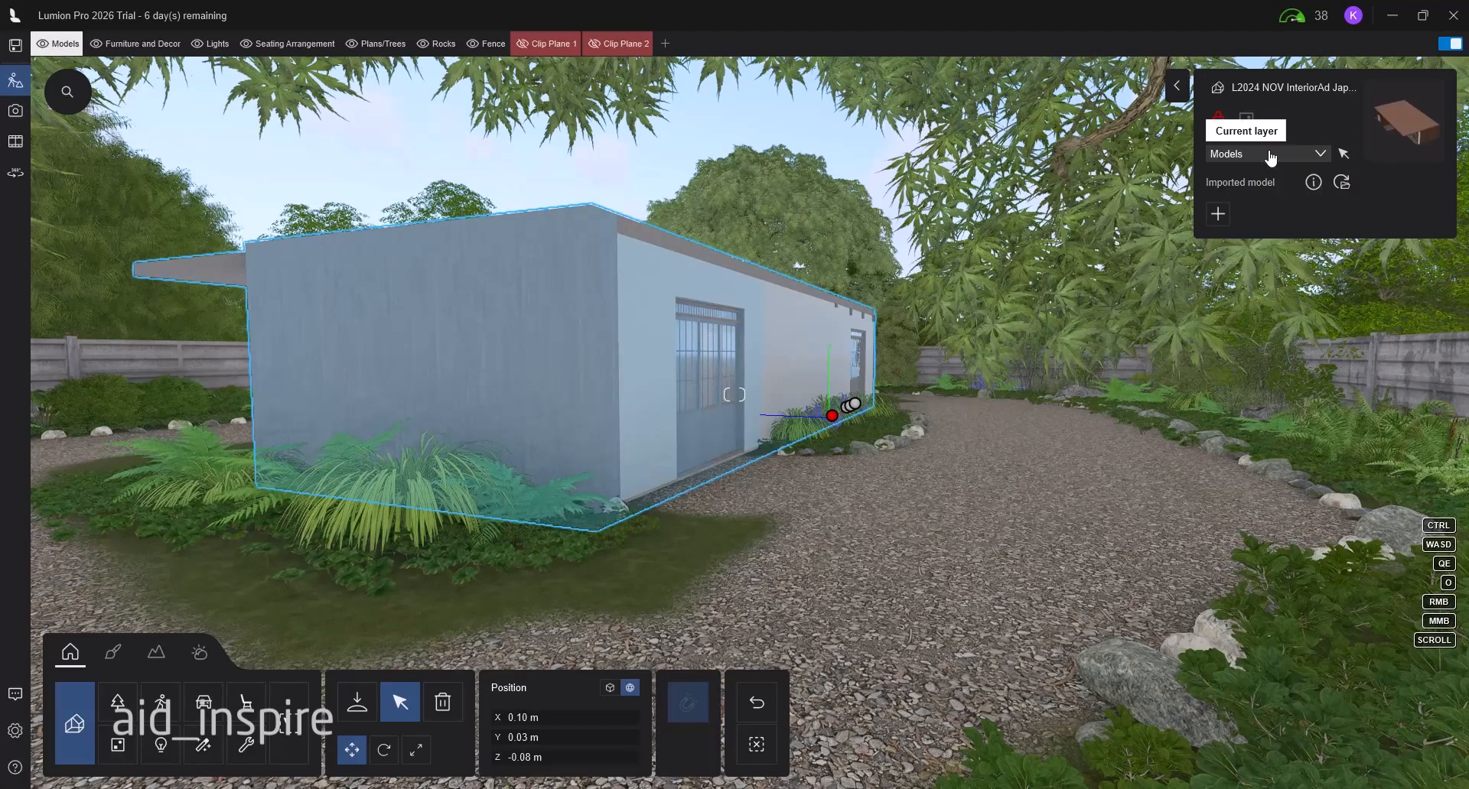
- Try selecting all objects on the Models layer, and return to having only the house model selected
{"action": "left_click", "coordinate": [1344, 155]}
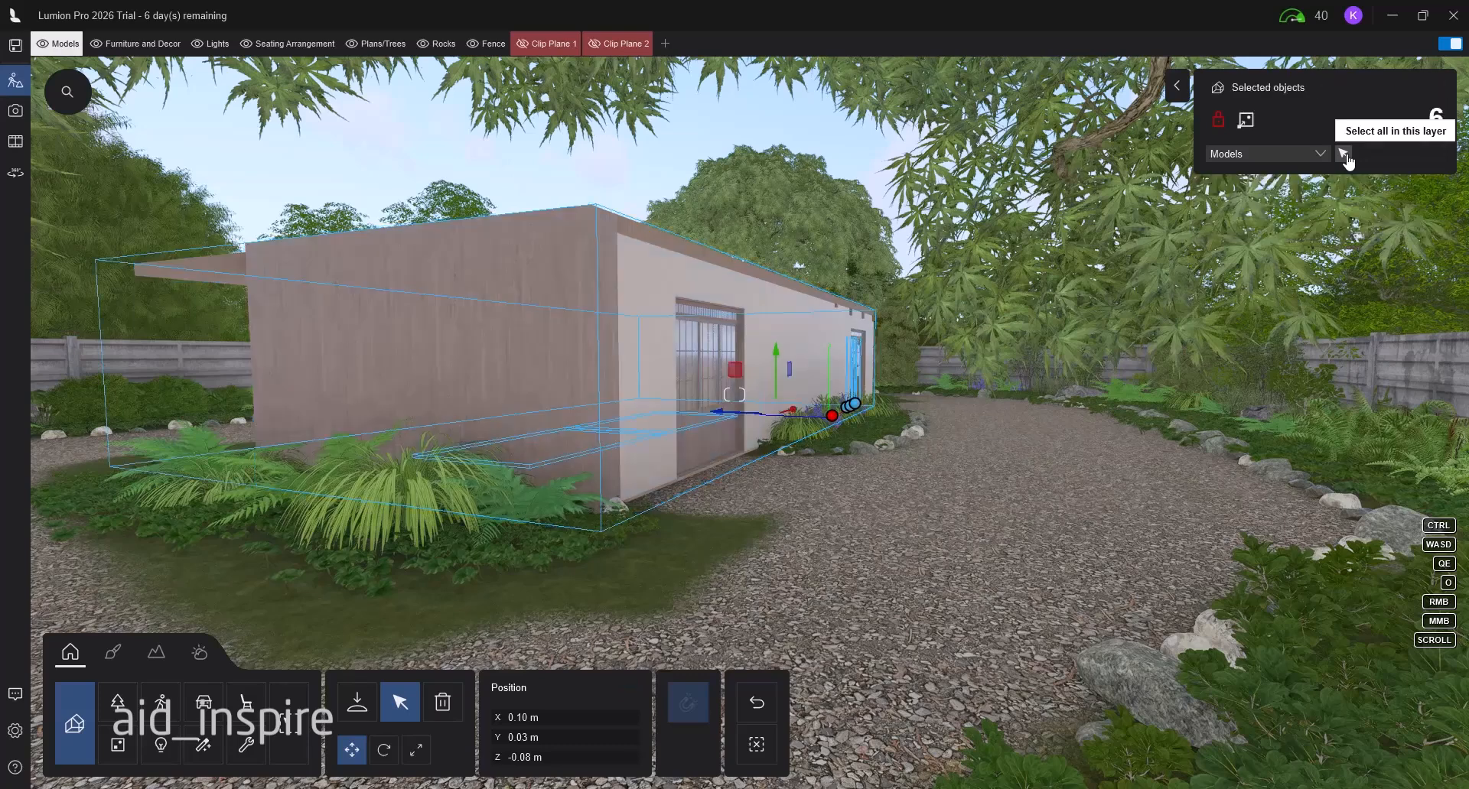
{"action": "left_click", "coordinate": [757, 744]}
{"action": "left_click", "coordinate": [832, 417]}
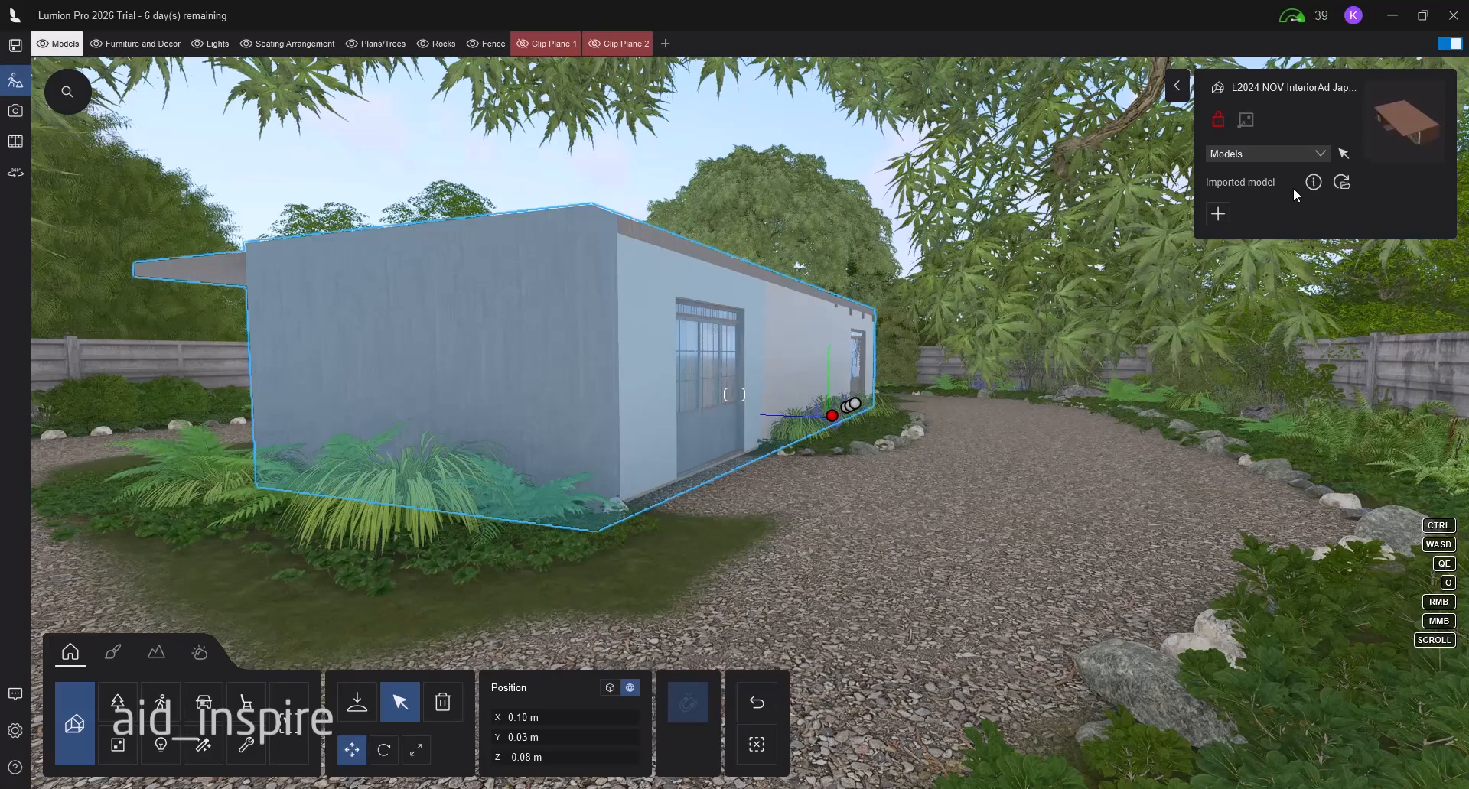
- Check the option to re-import the house model from a new file without loading one, and review its advanced tools
{"action": "mouse_move", "coordinate": [1295, 191]}
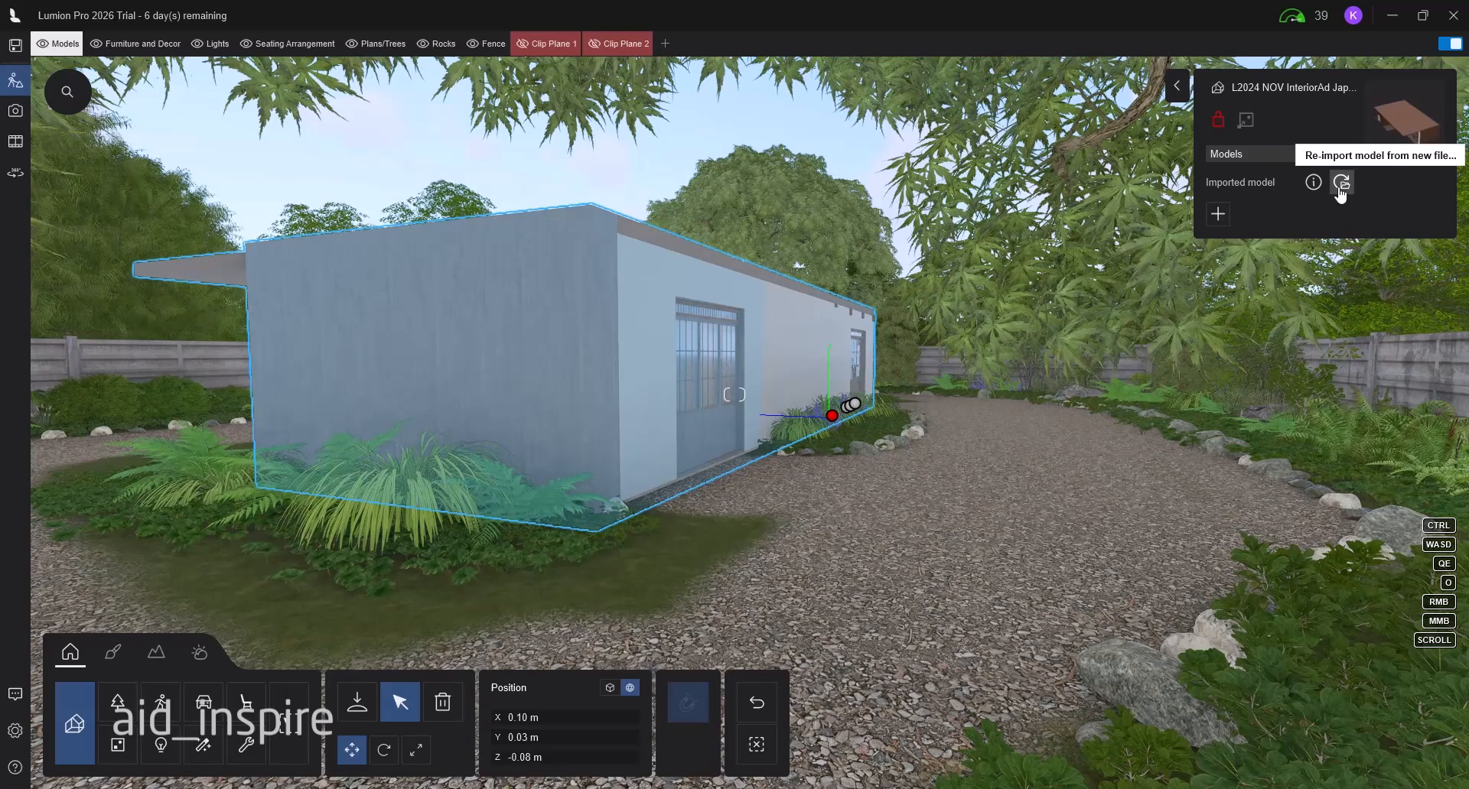
{"action": "left_click", "coordinate": [1341, 184]}
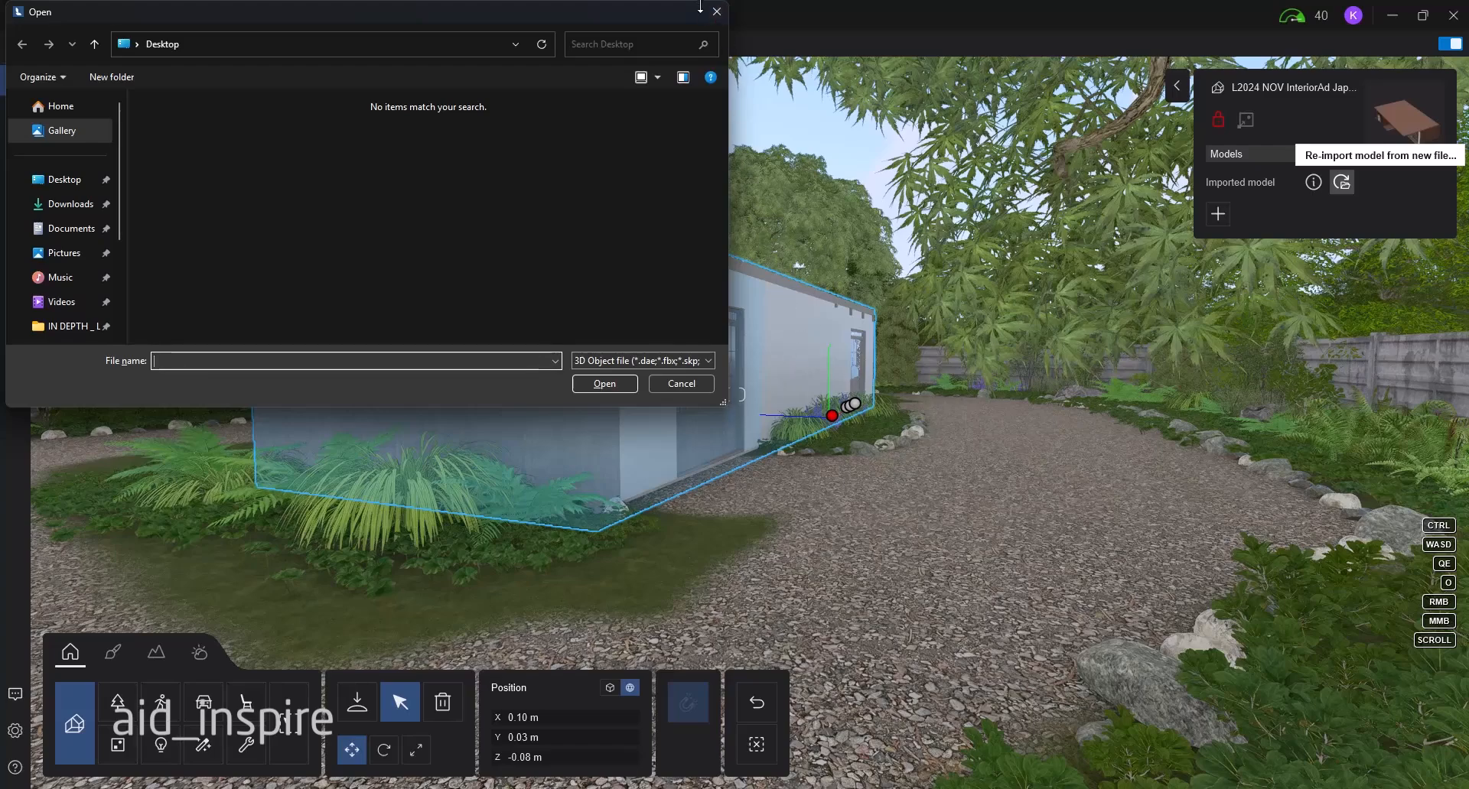
{"action": "left_click", "coordinate": [717, 11]}
{"action": "right_click_drag", "start_coordinate": [1224, 476], "coordinate": [1130, 489]}
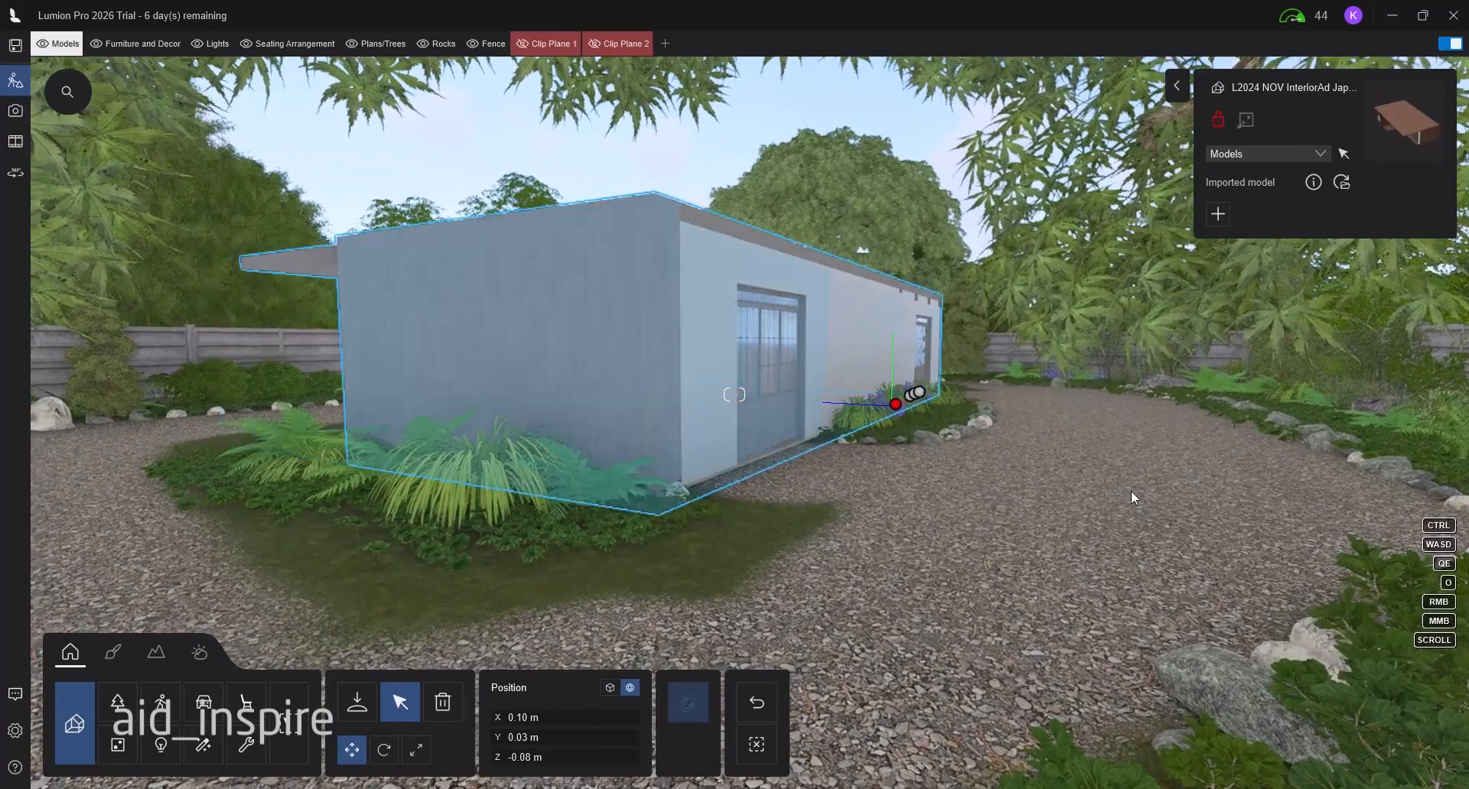
{"action": "left_click", "coordinate": [1176, 85]}
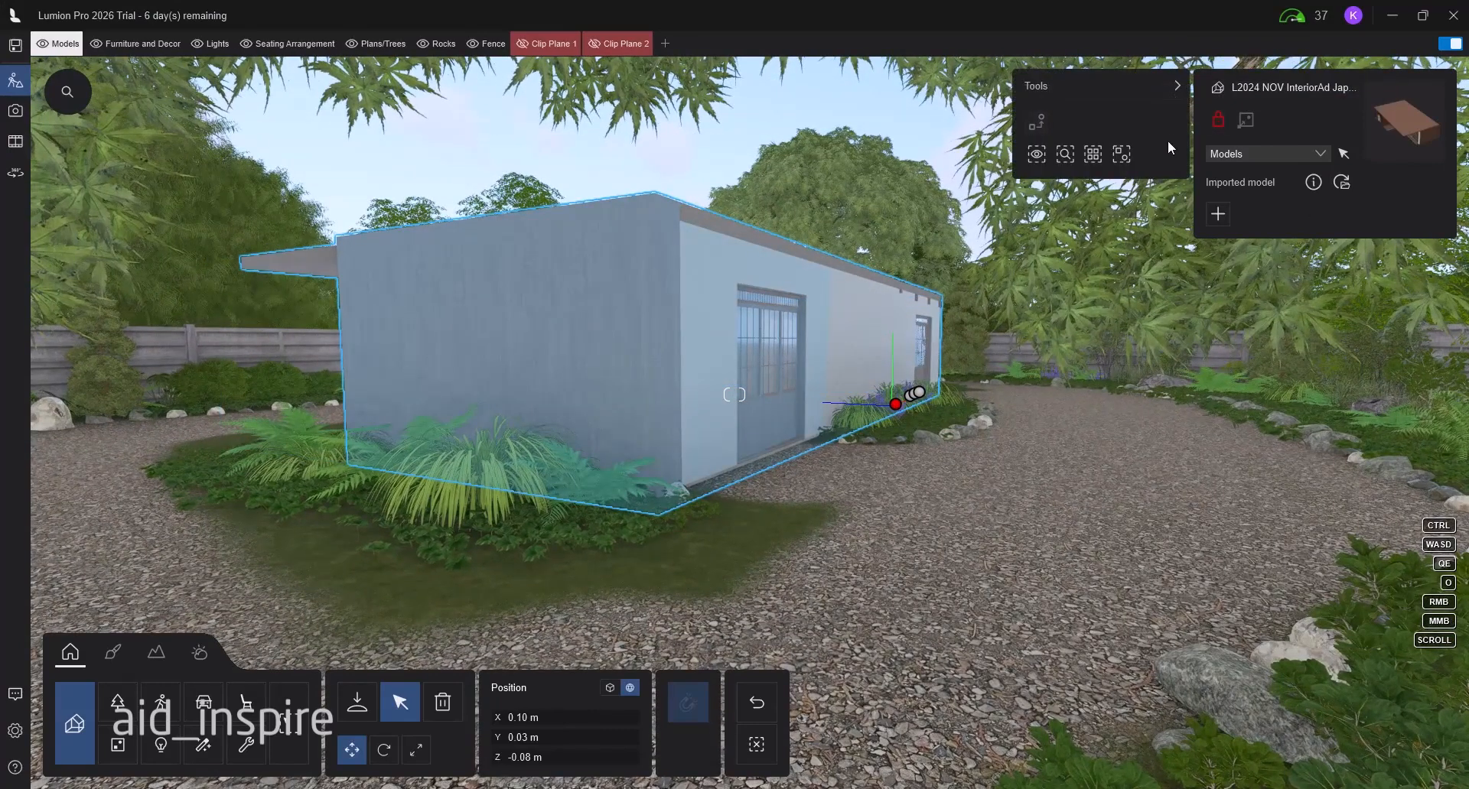
{"action": "left_click", "coordinate": [1178, 89]}
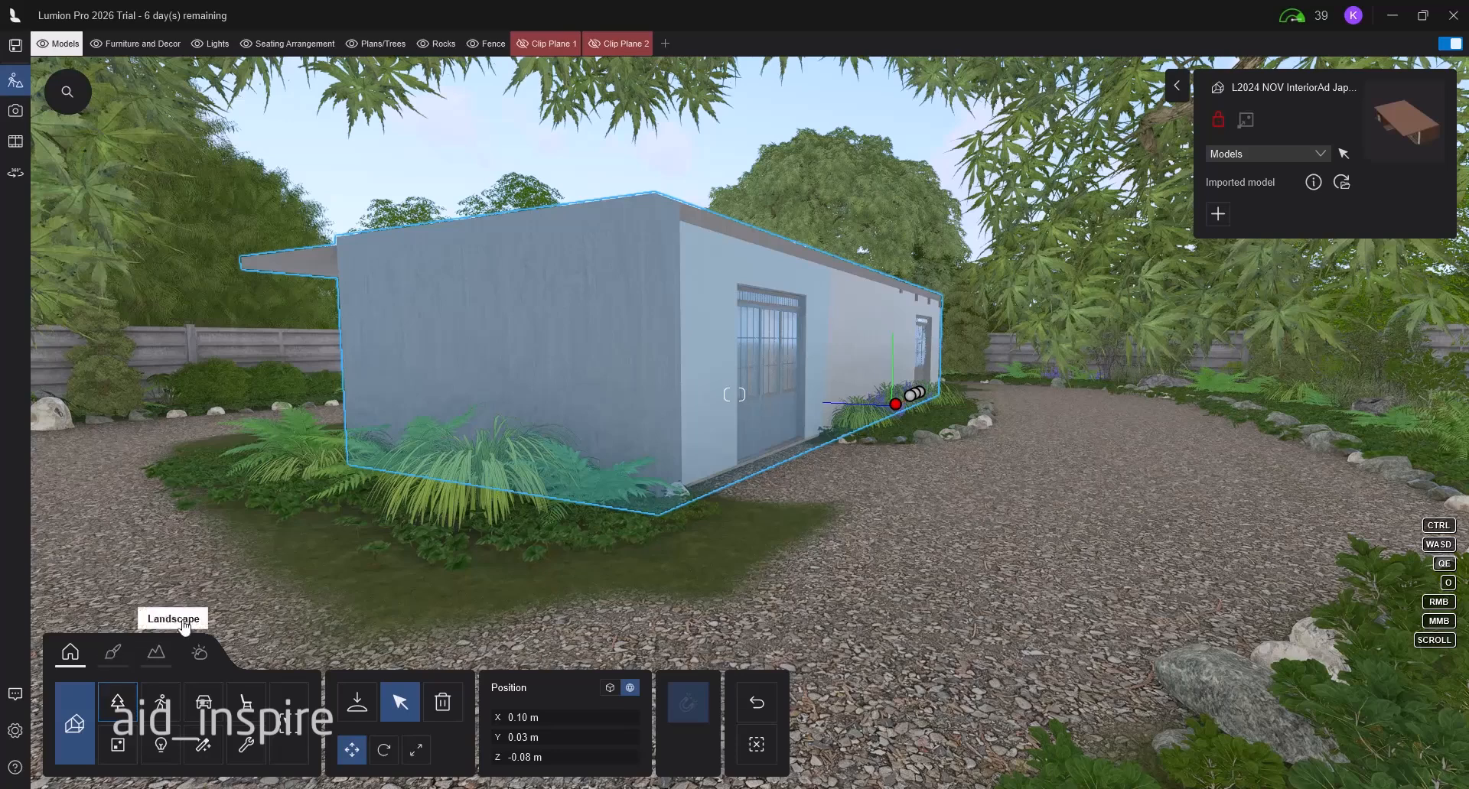
- Enable selection of all object categories and select the ground ivy beside the house's near corner
{"action": "left_click", "coordinate": [289, 732]}
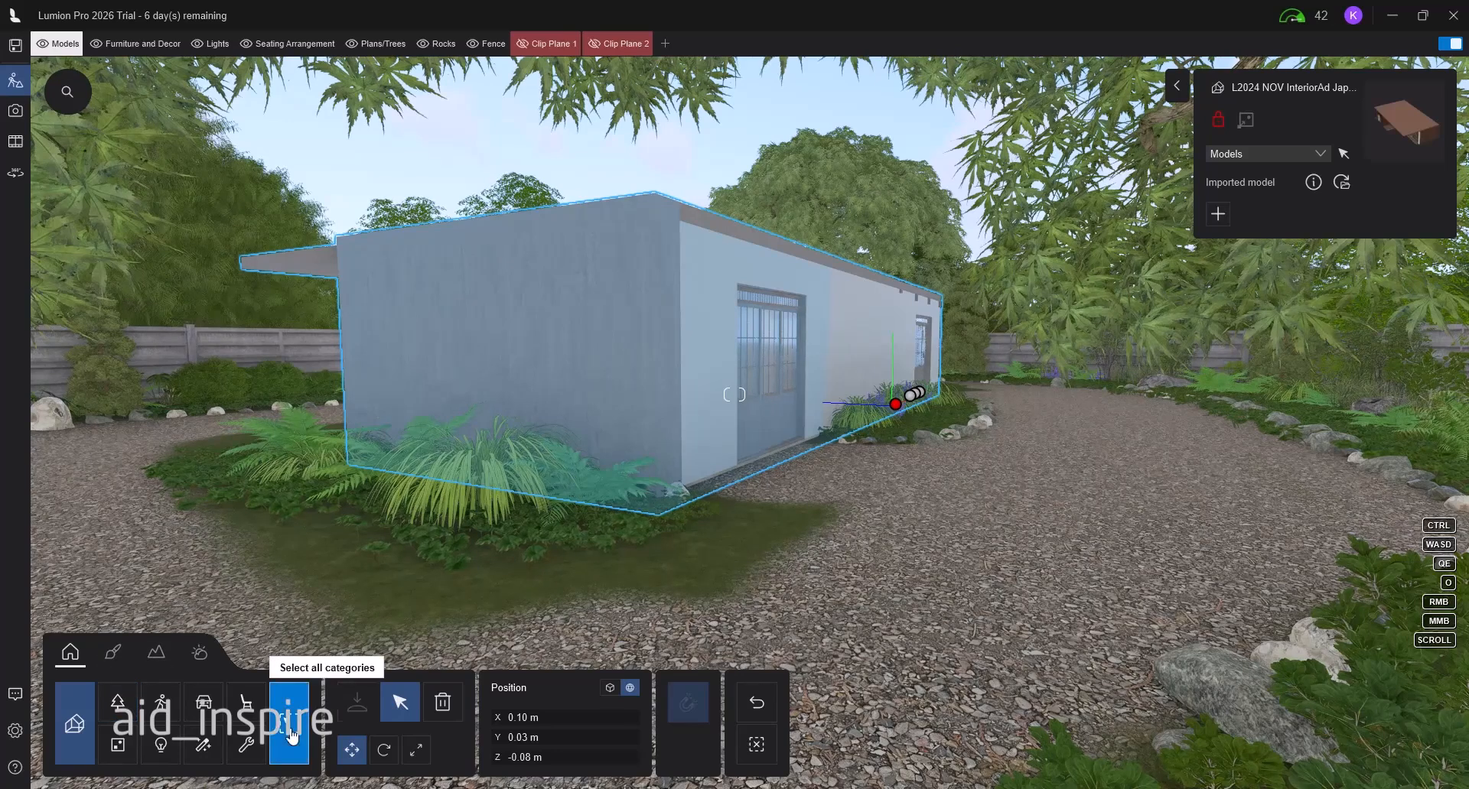
{"action": "right_click_drag", "start_coordinate": [459, 585], "coordinate": [536, 558]}
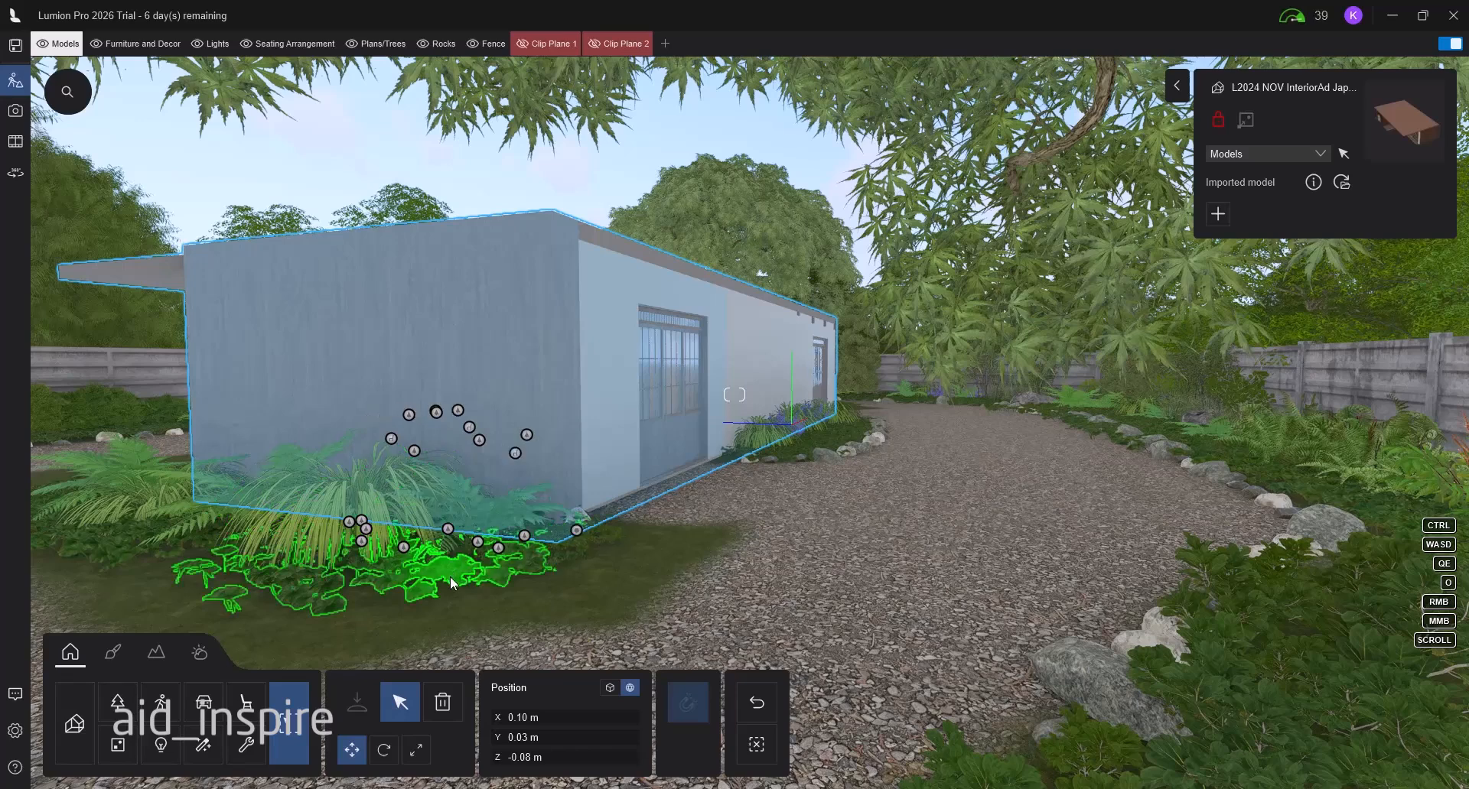
{"action": "left_click", "coordinate": [452, 585]}
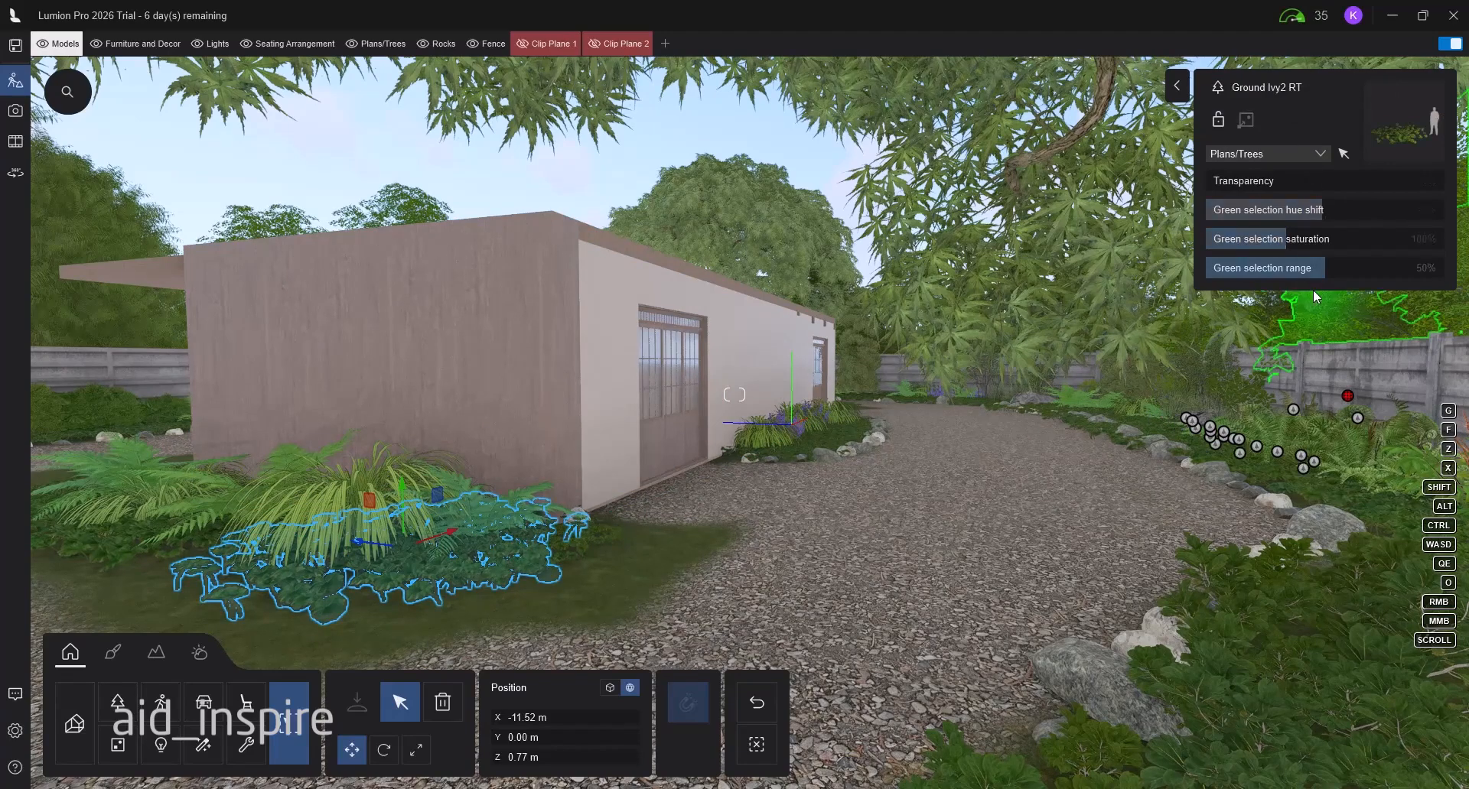
- Recolour the selected ivy by raising its green selection hue shift and range and lowering its saturation
{"action": "left_click_drag", "start_coordinate": [1228, 183], "coordinate": [1373, 178]}
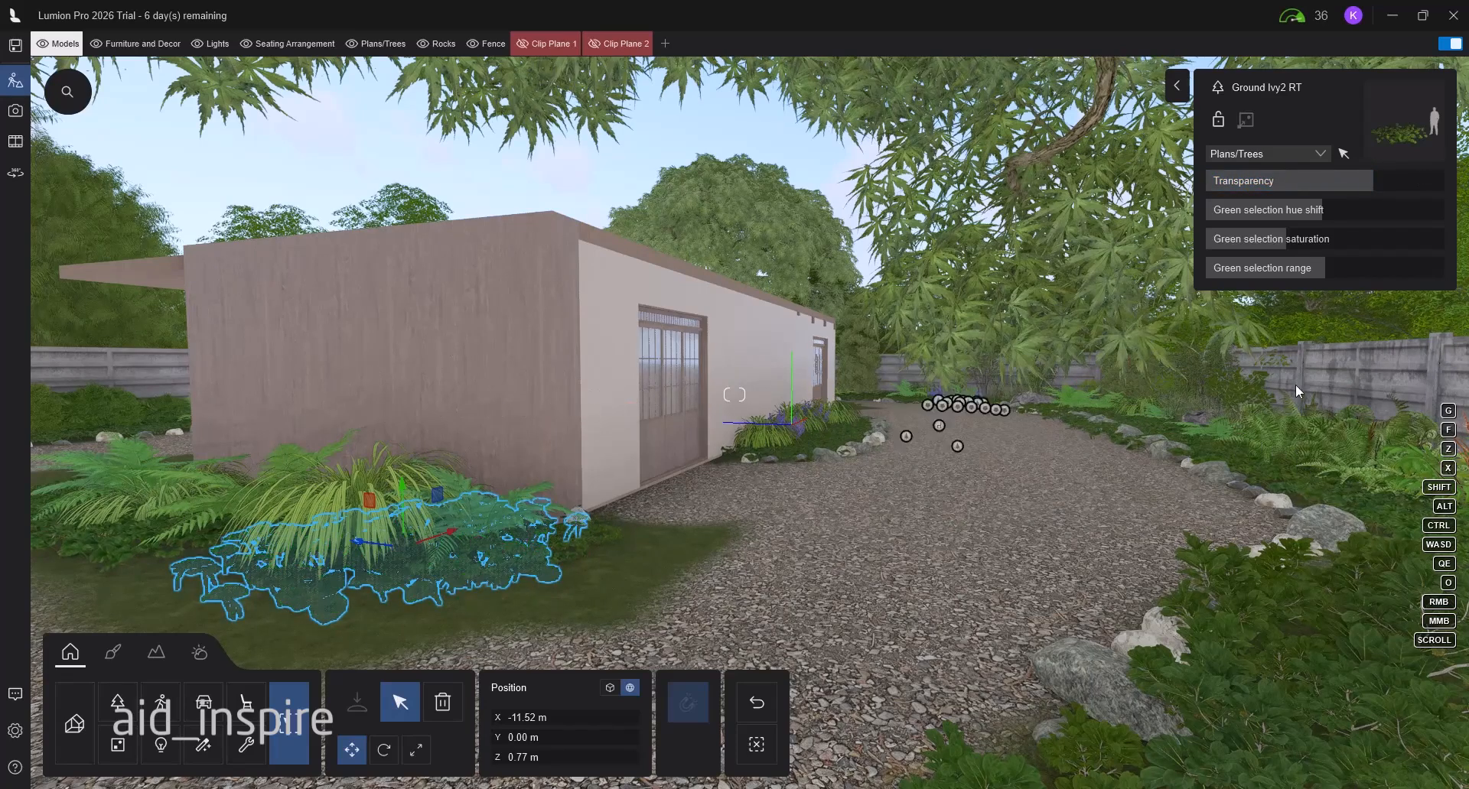
{"action": "left_click_drag", "start_coordinate": [1309, 185], "coordinate": [1292, 187]}
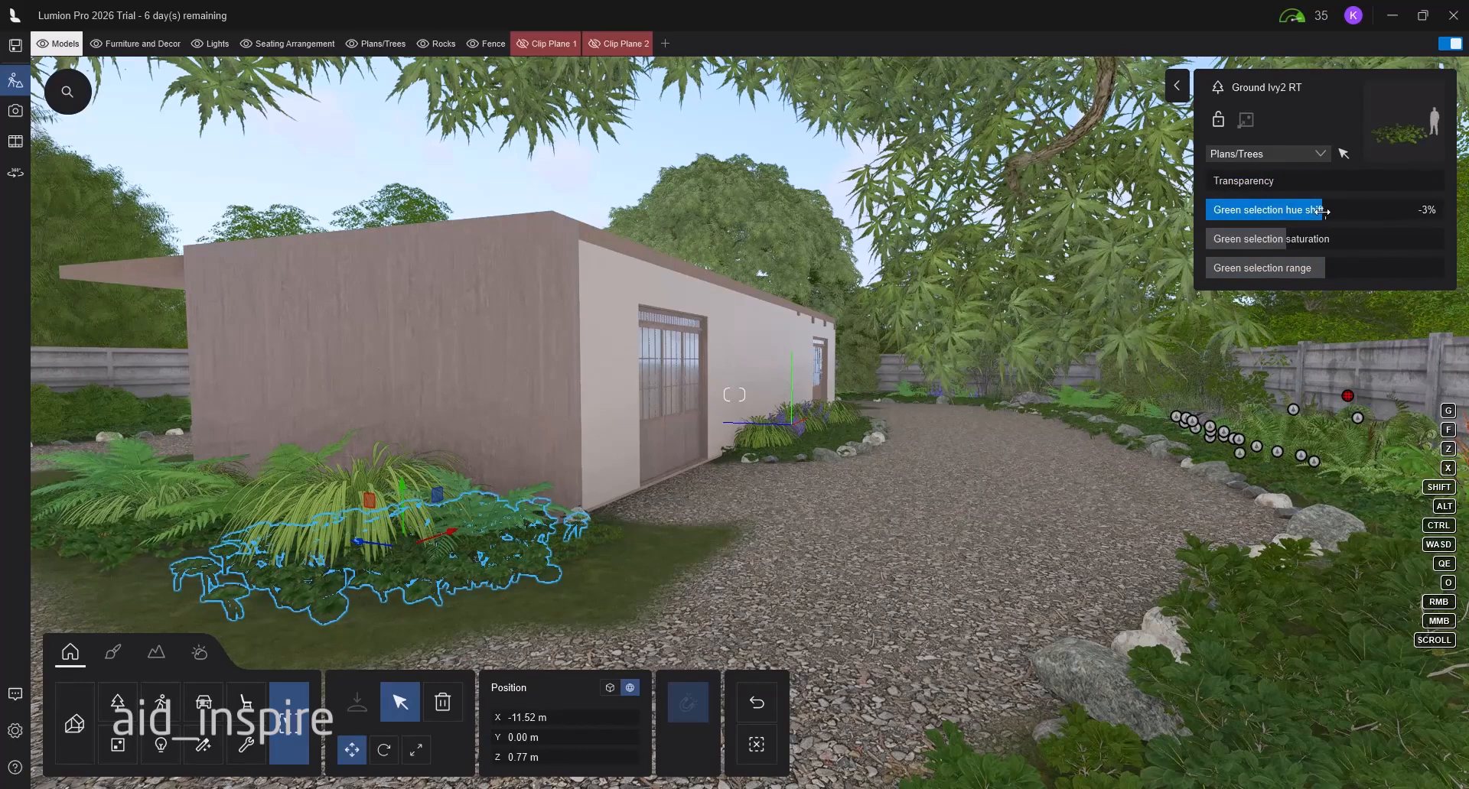
{"action": "left_click_drag", "start_coordinate": [1317, 212], "coordinate": [1387, 270]}
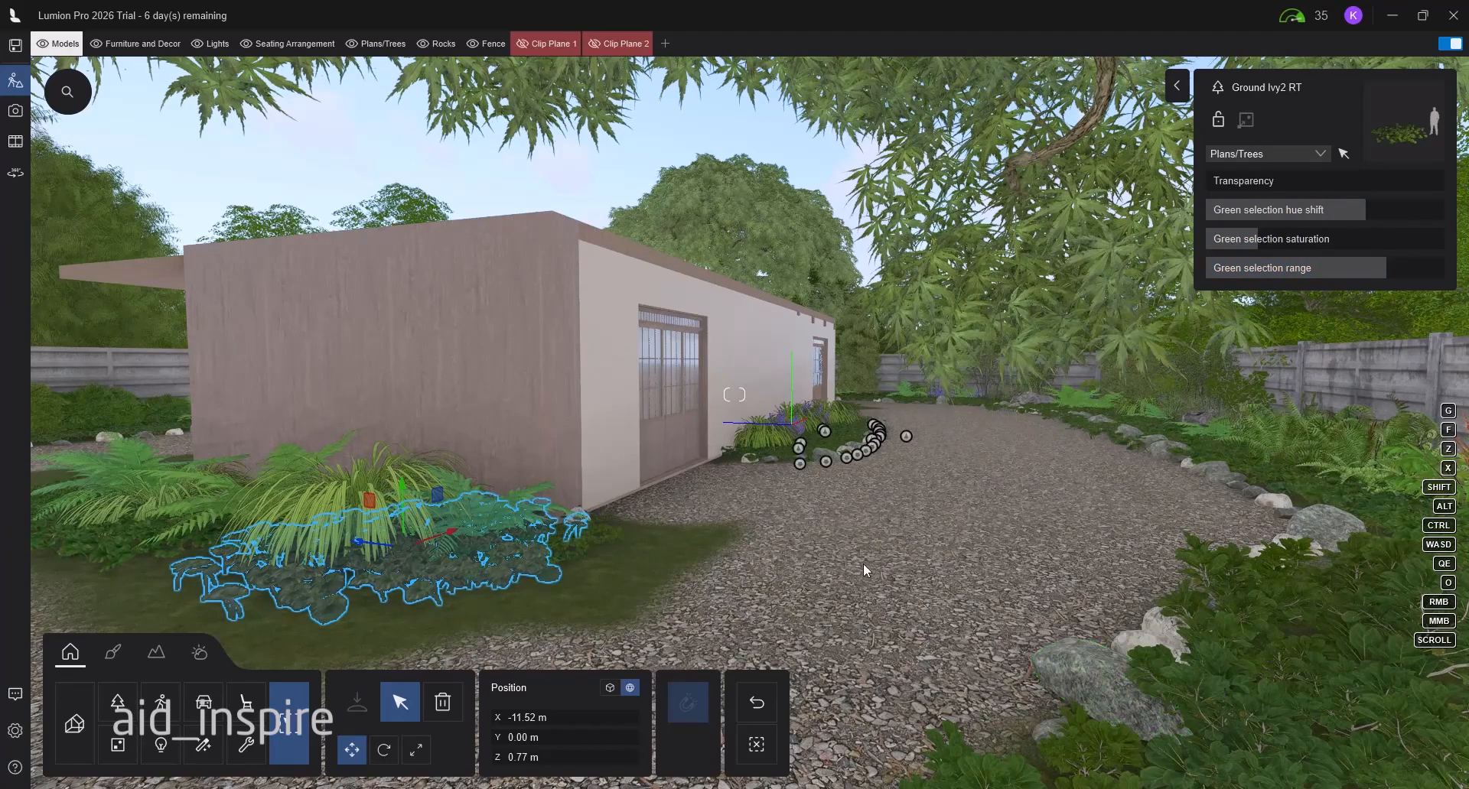
- Select the large garden stone at the gravel's edge and extend the selection to everything on the Rocks layer
{"action": "left_click", "coordinate": [1109, 705]}
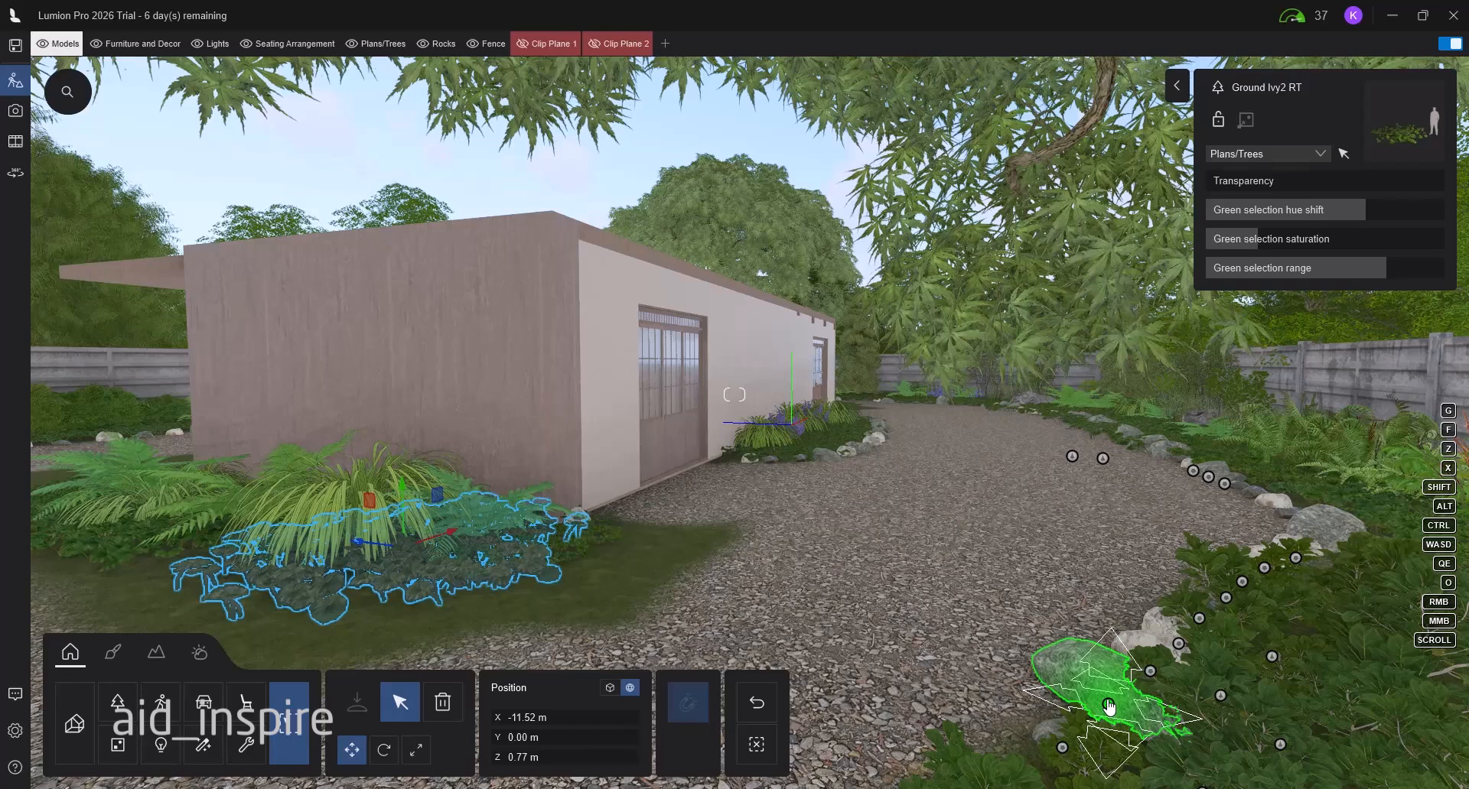
{"action": "left_click", "coordinate": [1109, 705]}
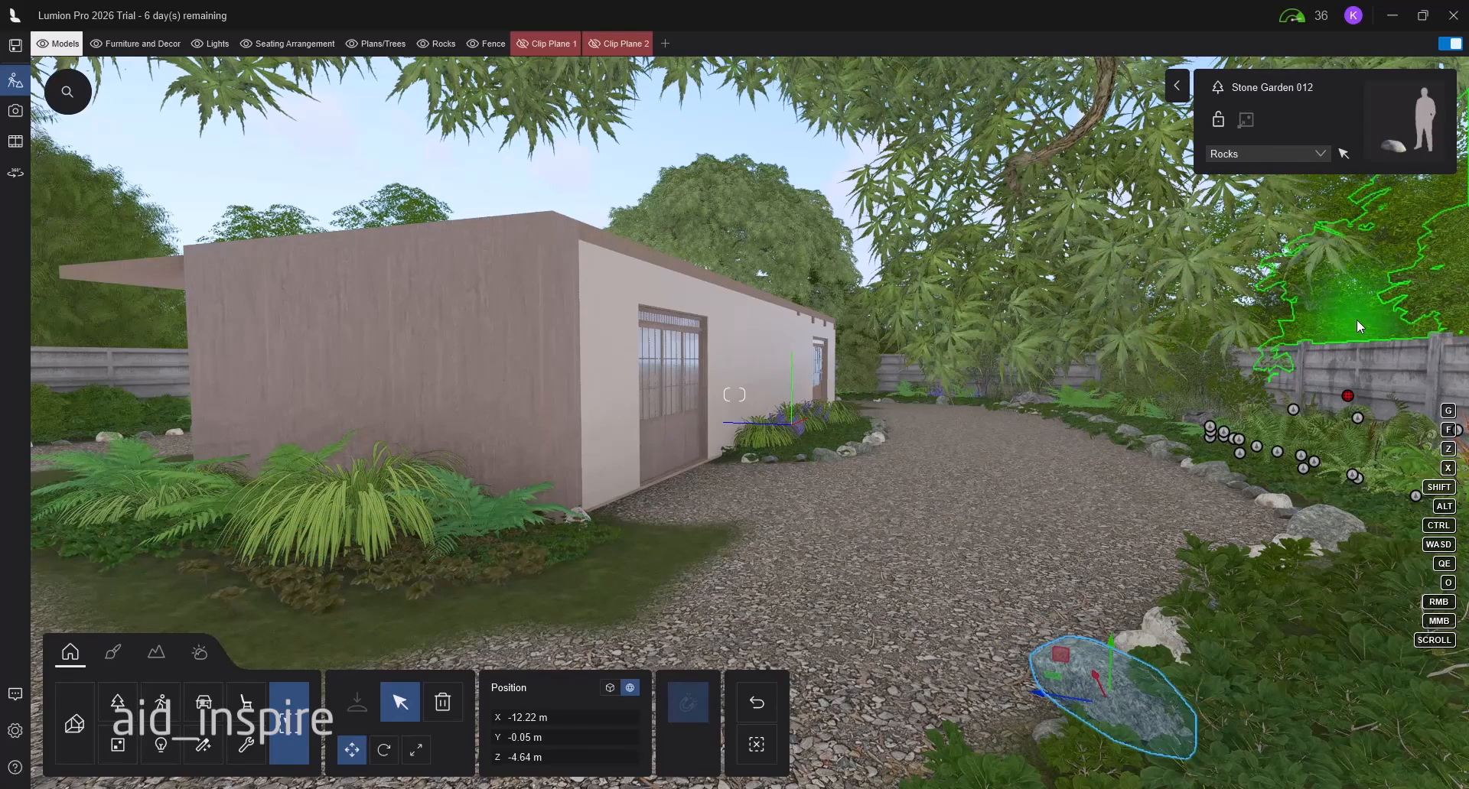
{"action": "left_click", "coordinate": [1322, 155]}
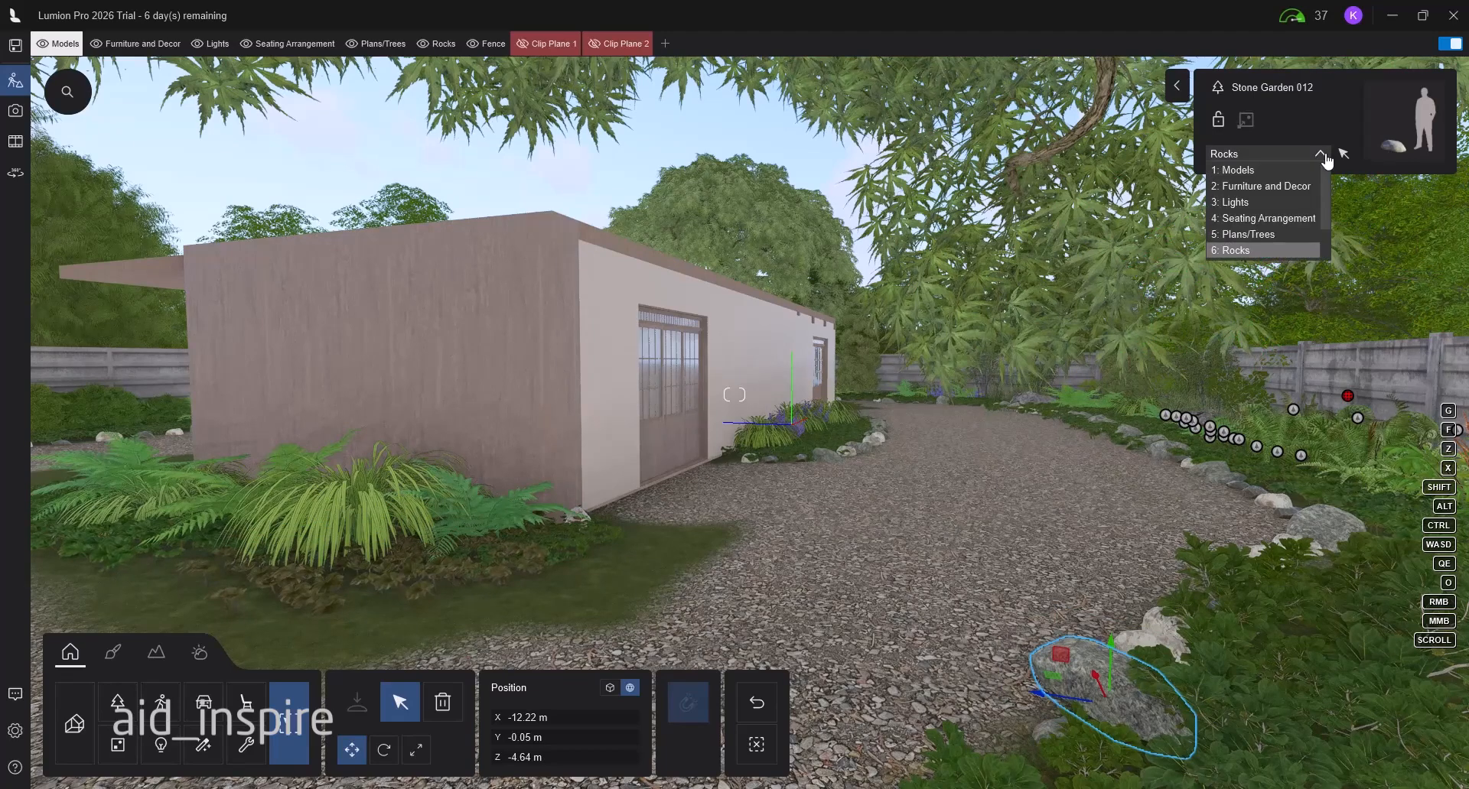
{"action": "left_click", "coordinate": [1323, 155]}
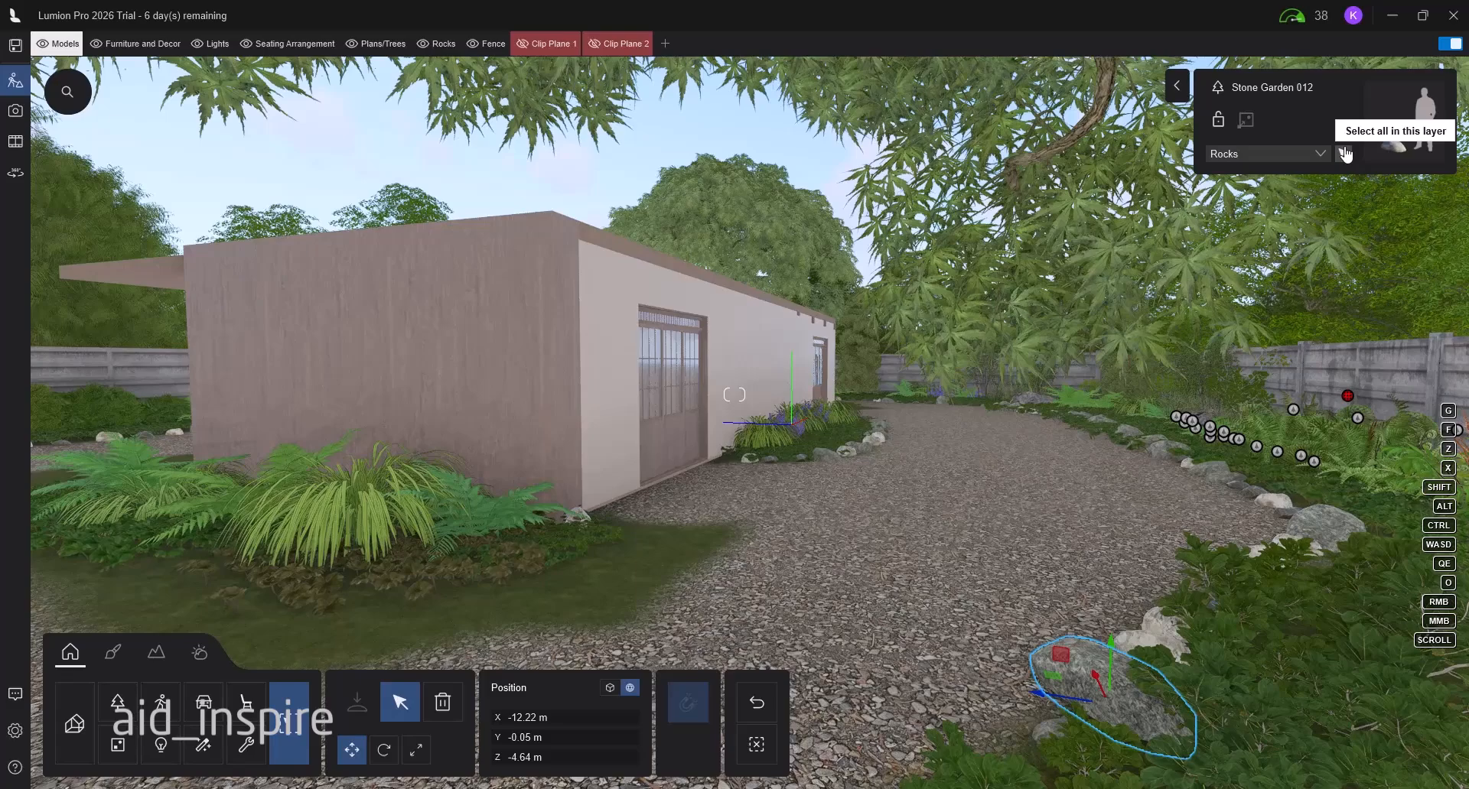
{"action": "left_click", "coordinate": [1345, 153]}
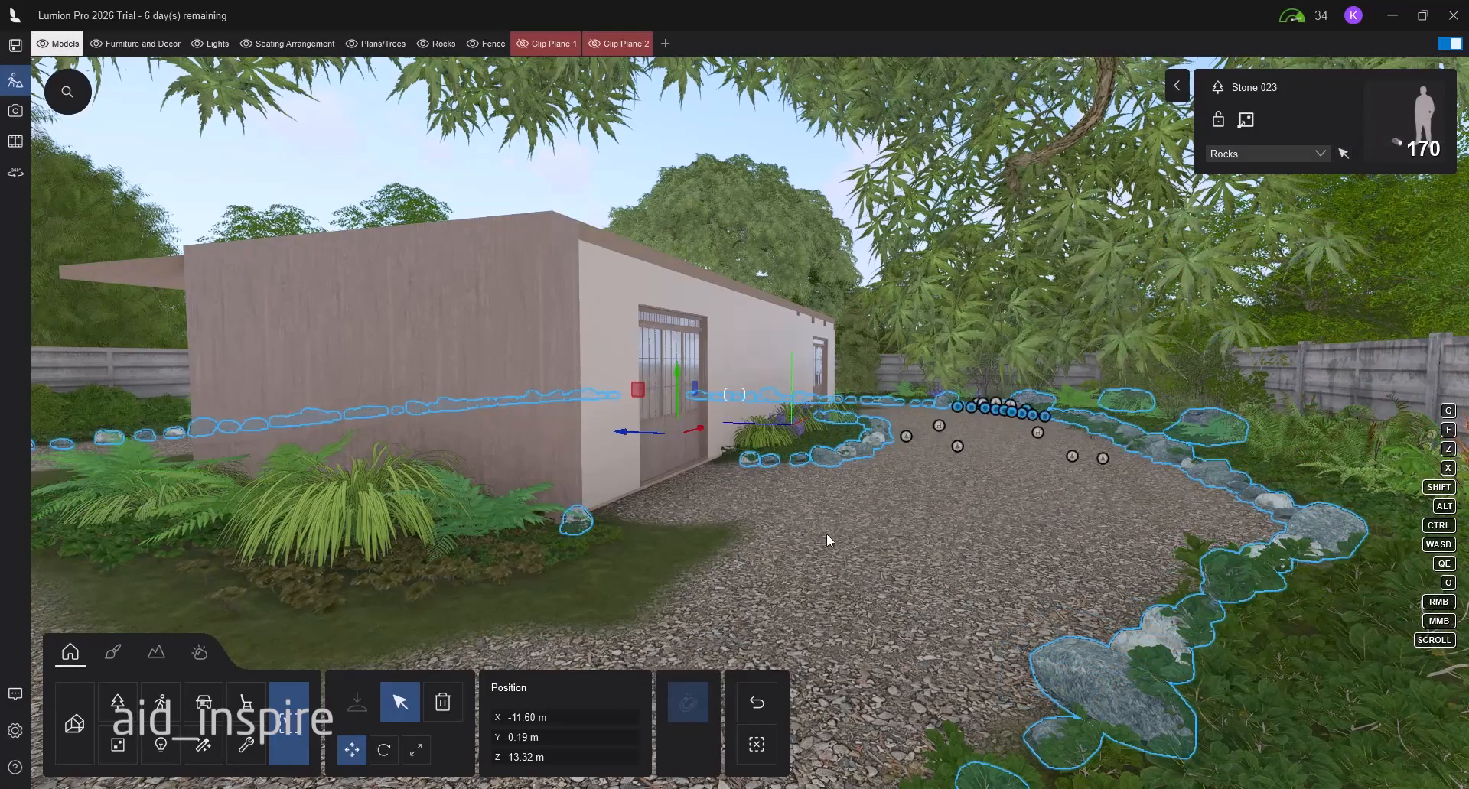
- Examine the selected stones up close around the planting bed along the house wall
{"action": "right_click_drag", "start_coordinate": [827, 540], "coordinate": [941, 561]}
{"action": "key", "text": "a"}
{"action": "right_click_drag", "start_coordinate": [734, 395], "coordinate": [681, 397]}
{"action": "key", "text": "d"}
{"action": "key", "text": "w"}
{"action": "key", "text": "d"}
{"action": "key", "text": "w"}
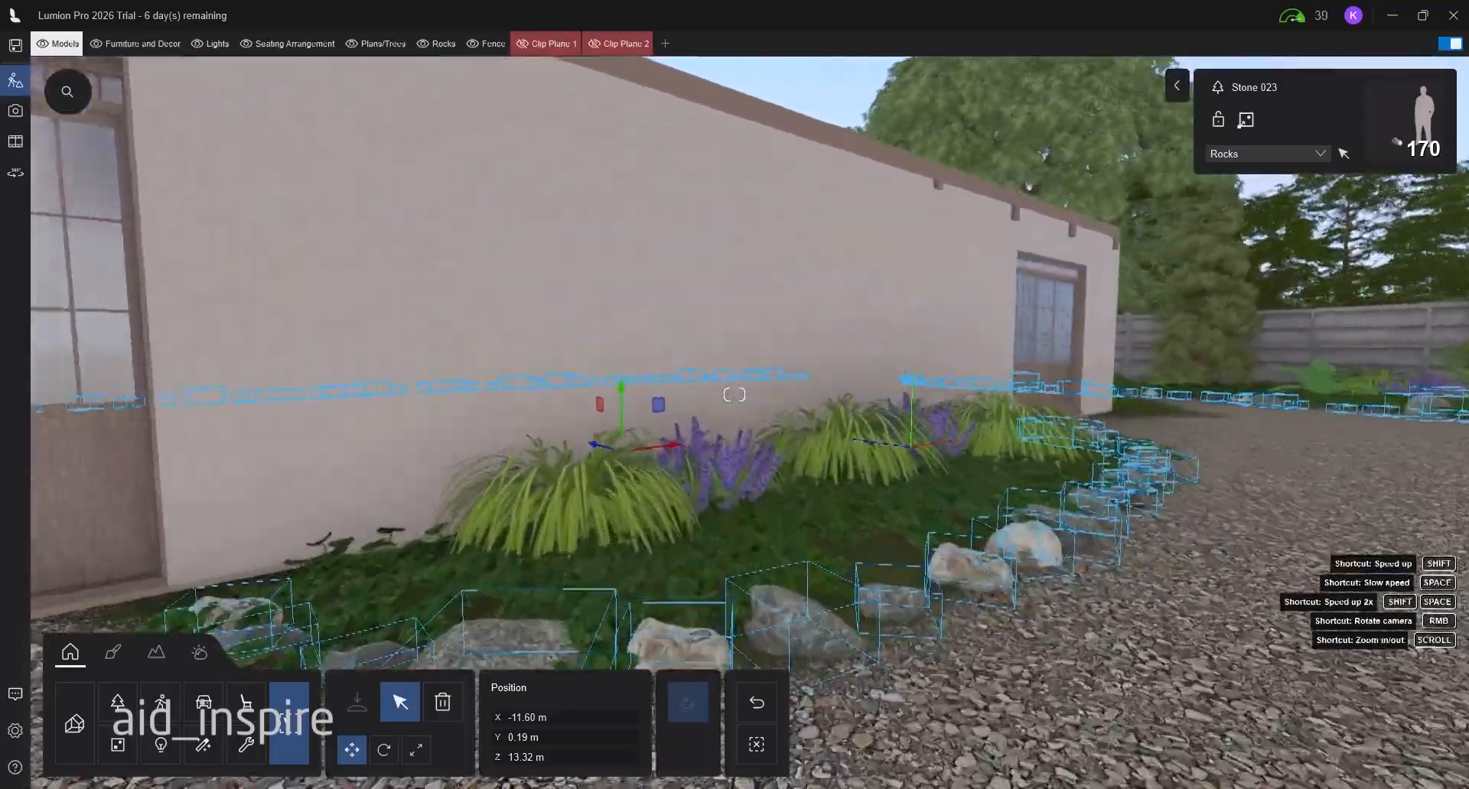
{"action": "mouse_move", "coordinate": [1002, 479]}
{"action": "right_mouse_down"}
{"action": "mouse_move", "coordinate": [992, 501]}
{"action": "mouse_move", "coordinate": [1004, 503]}
{"action": "right_mouse_up"}
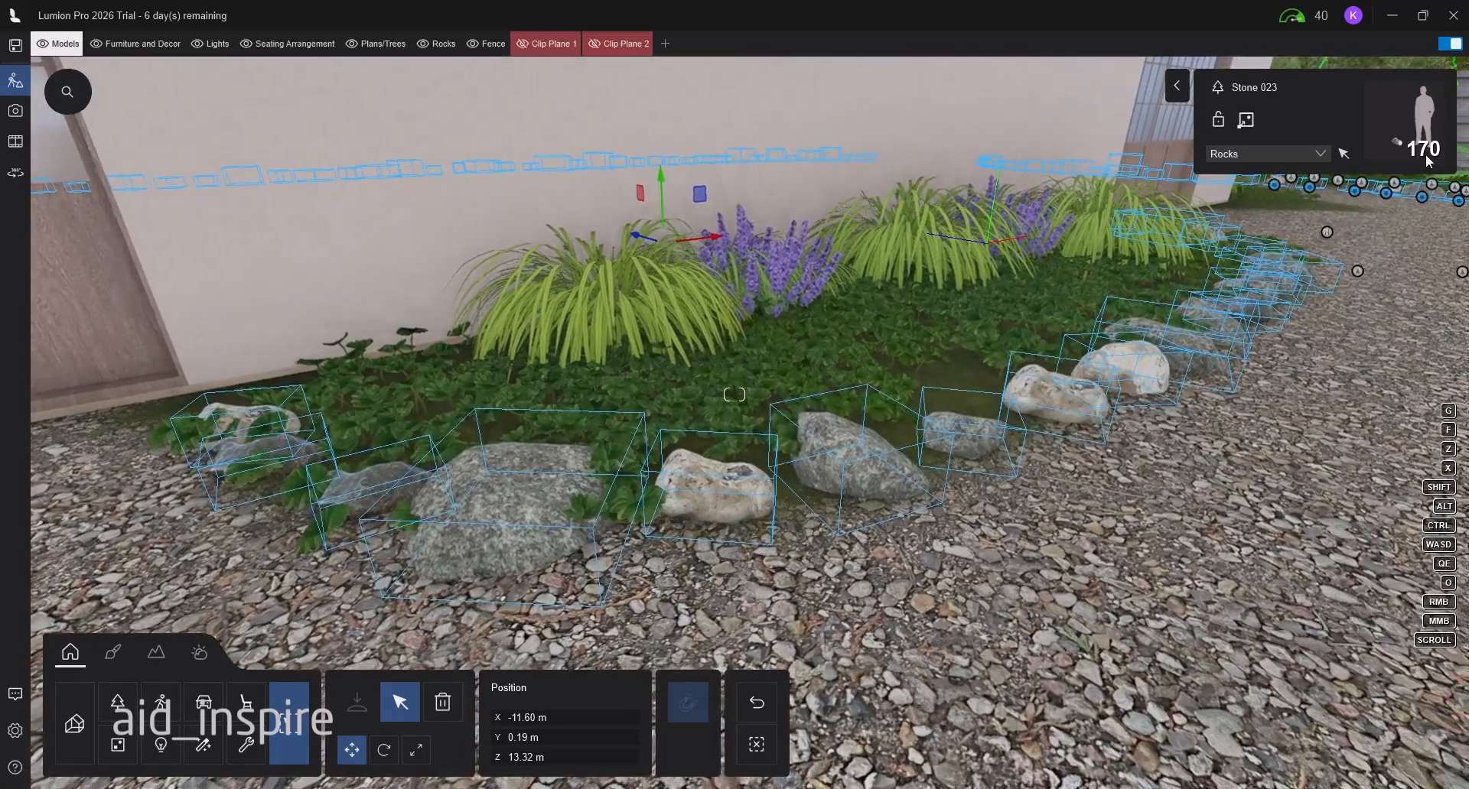
- Group three stones at the bed's front corner with the two ivy patches and the grass plant behind them
{"action": "left_click", "coordinate": [837, 457]}
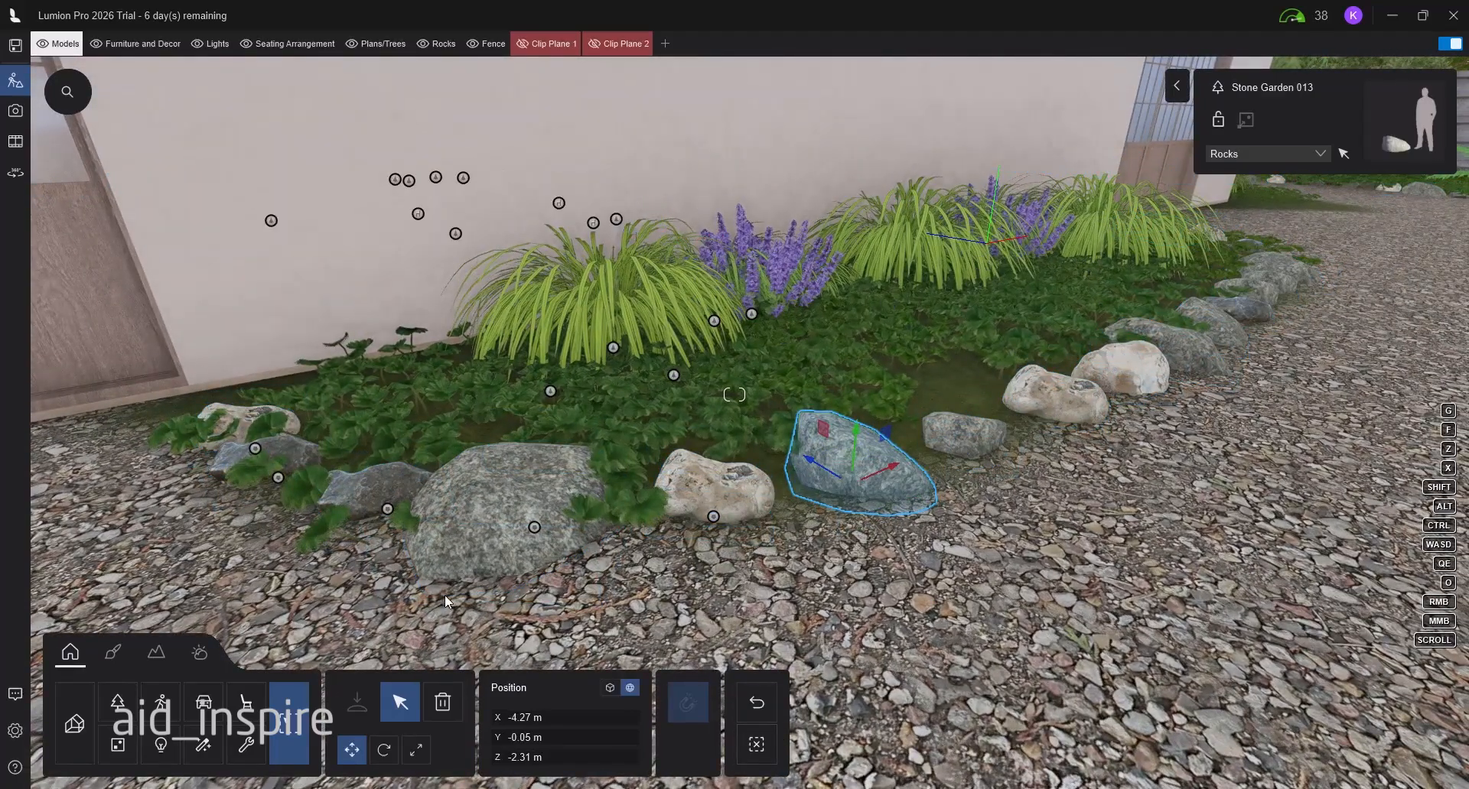
{"action": "right_click_drag", "start_coordinate": [707, 589], "coordinate": [805, 436]}
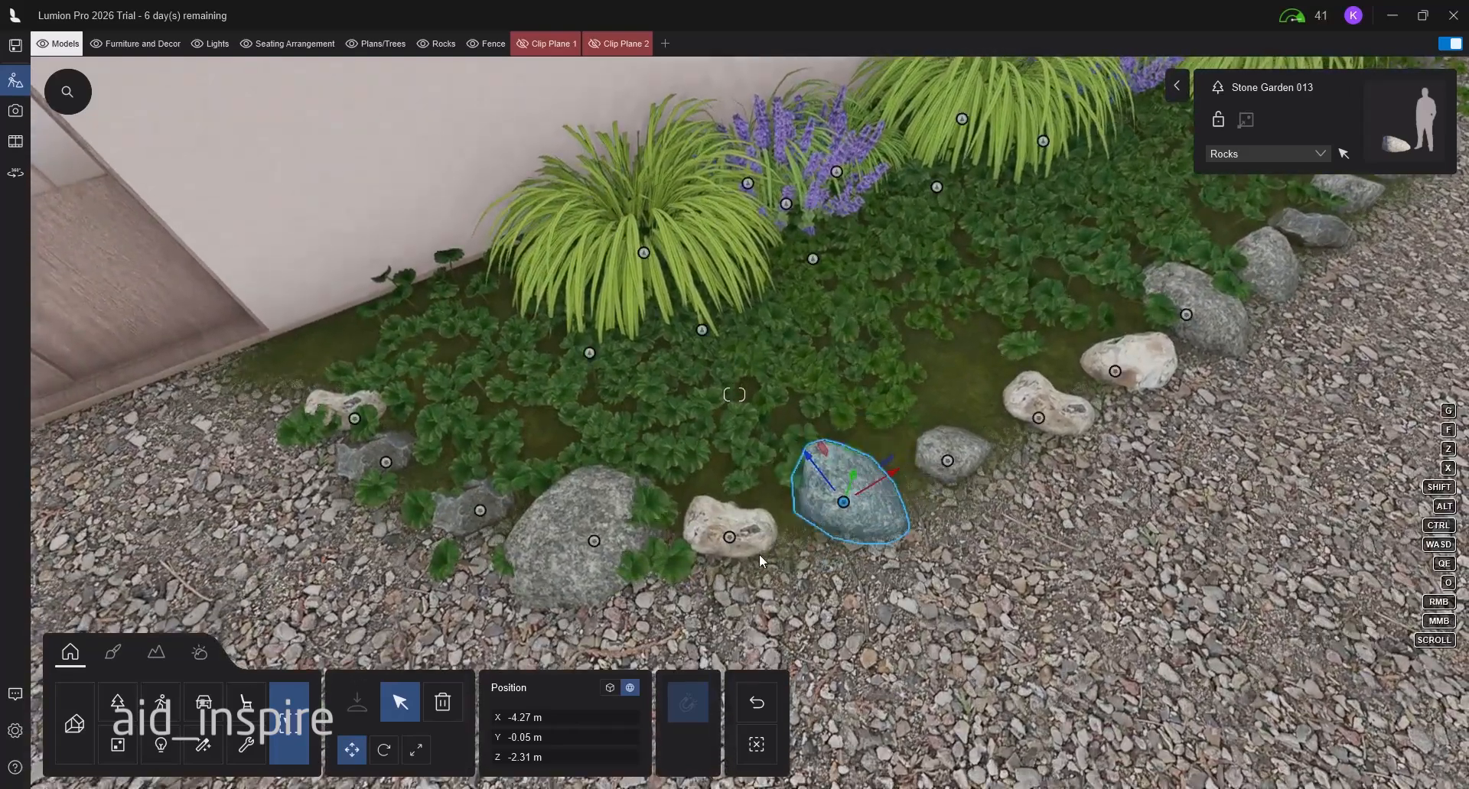
{"action": "left_click", "coordinate": [730, 545]}
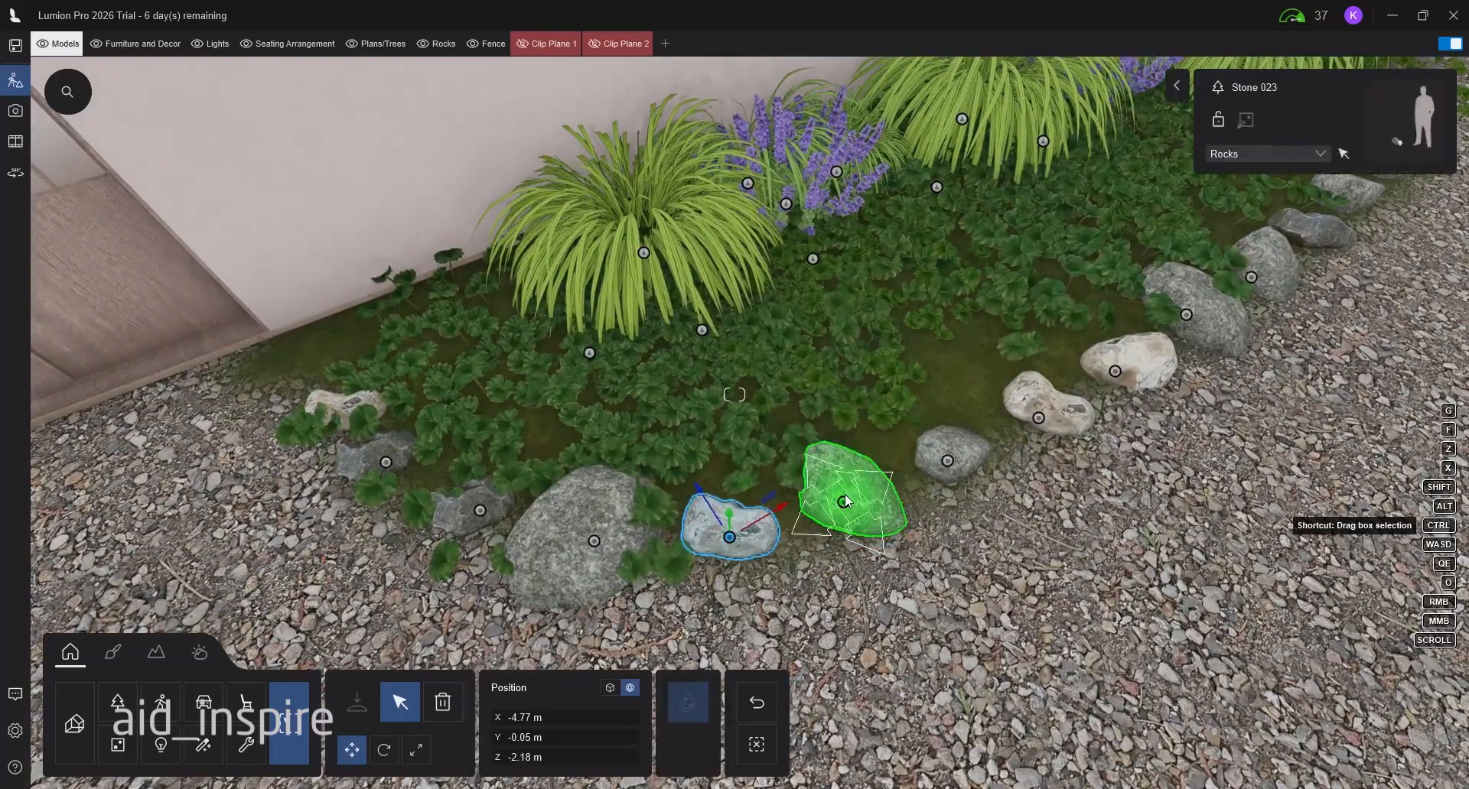
{"action": "left_click", "coordinate": [845, 494], "text": "ctrl"}
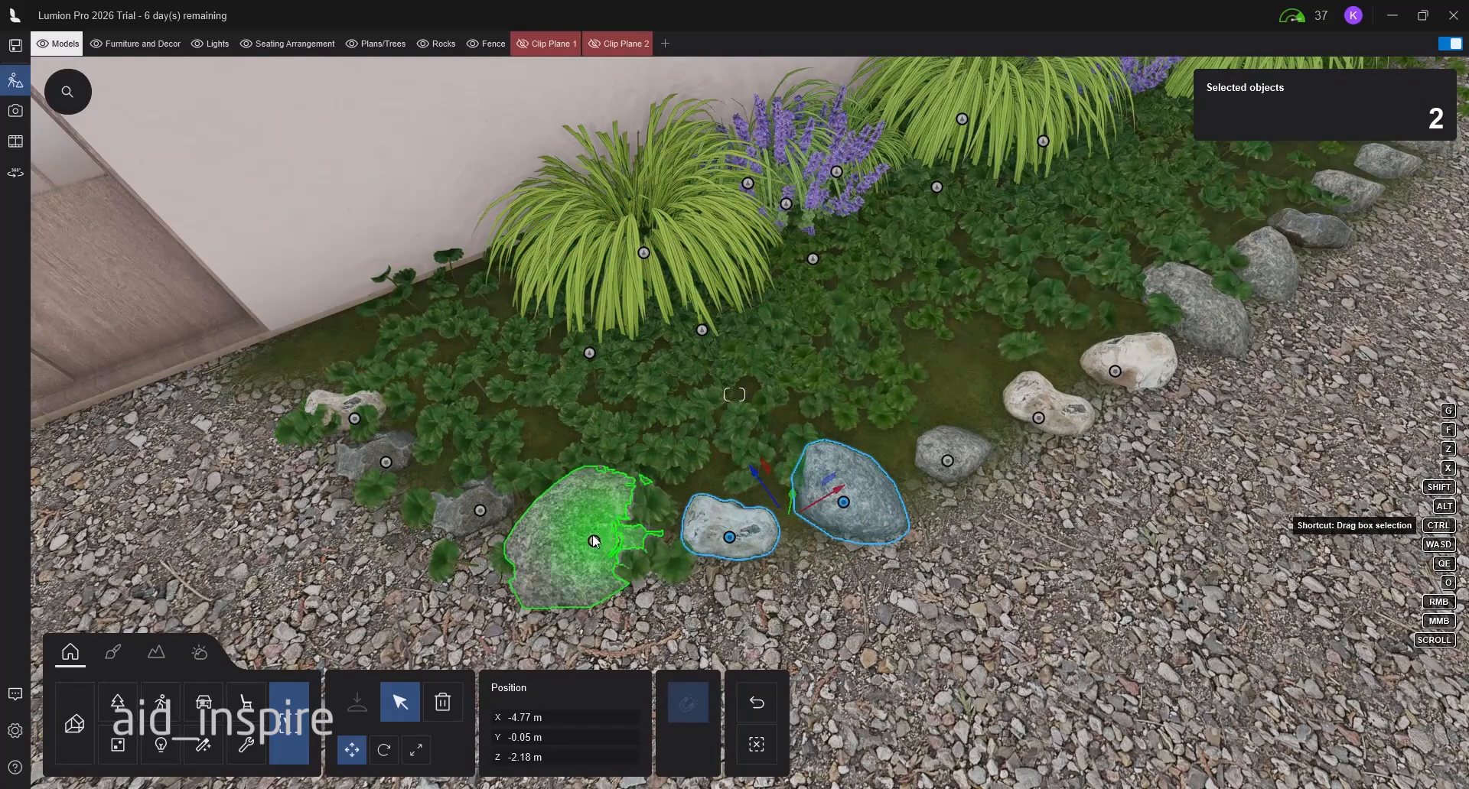
{"action": "left_click", "coordinate": [589, 537], "text": "ctrl"}
{"action": "left_click", "coordinate": [590, 368], "text": "ctrl"}
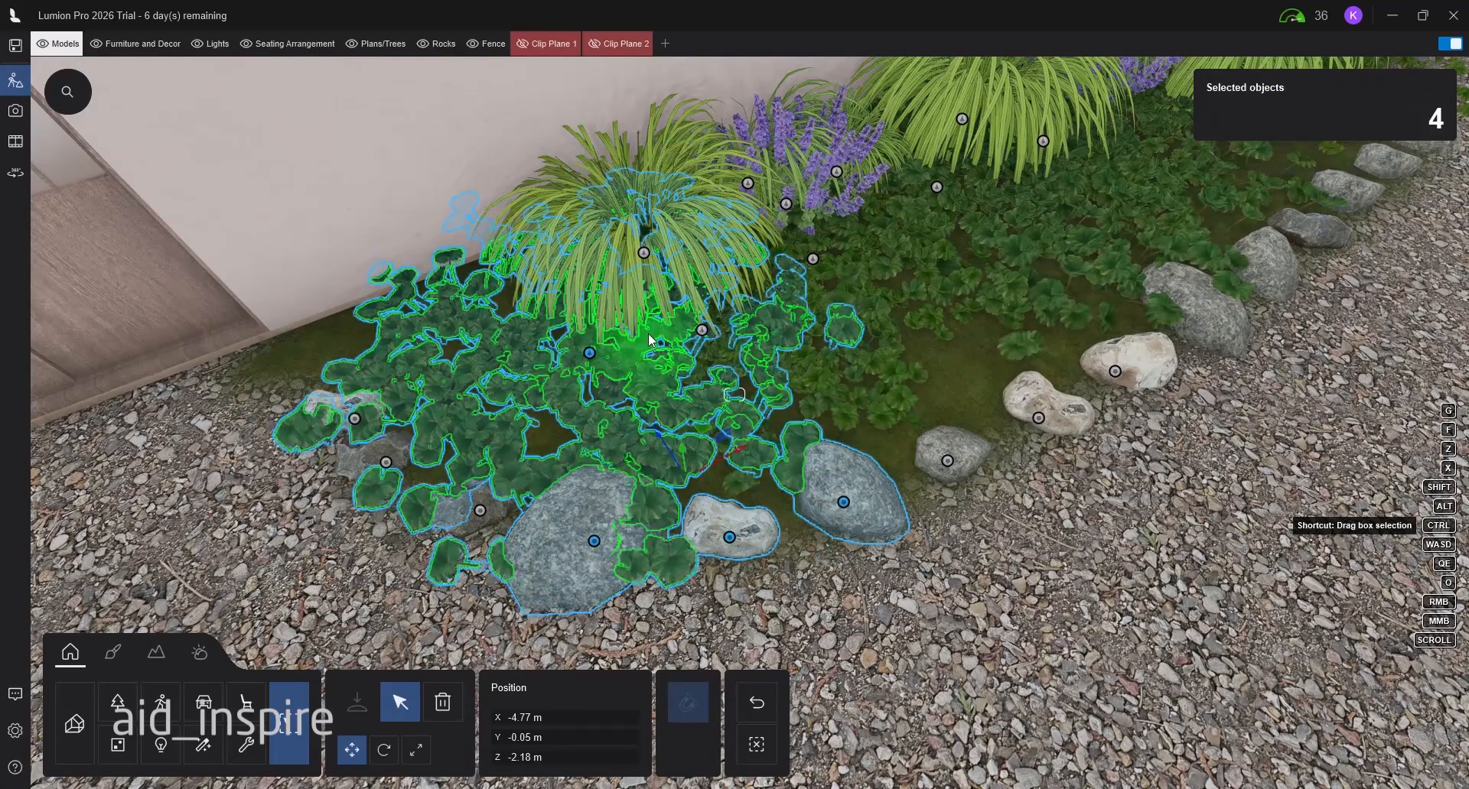
{"action": "left_click", "coordinate": [704, 335], "text": "ctrl"}
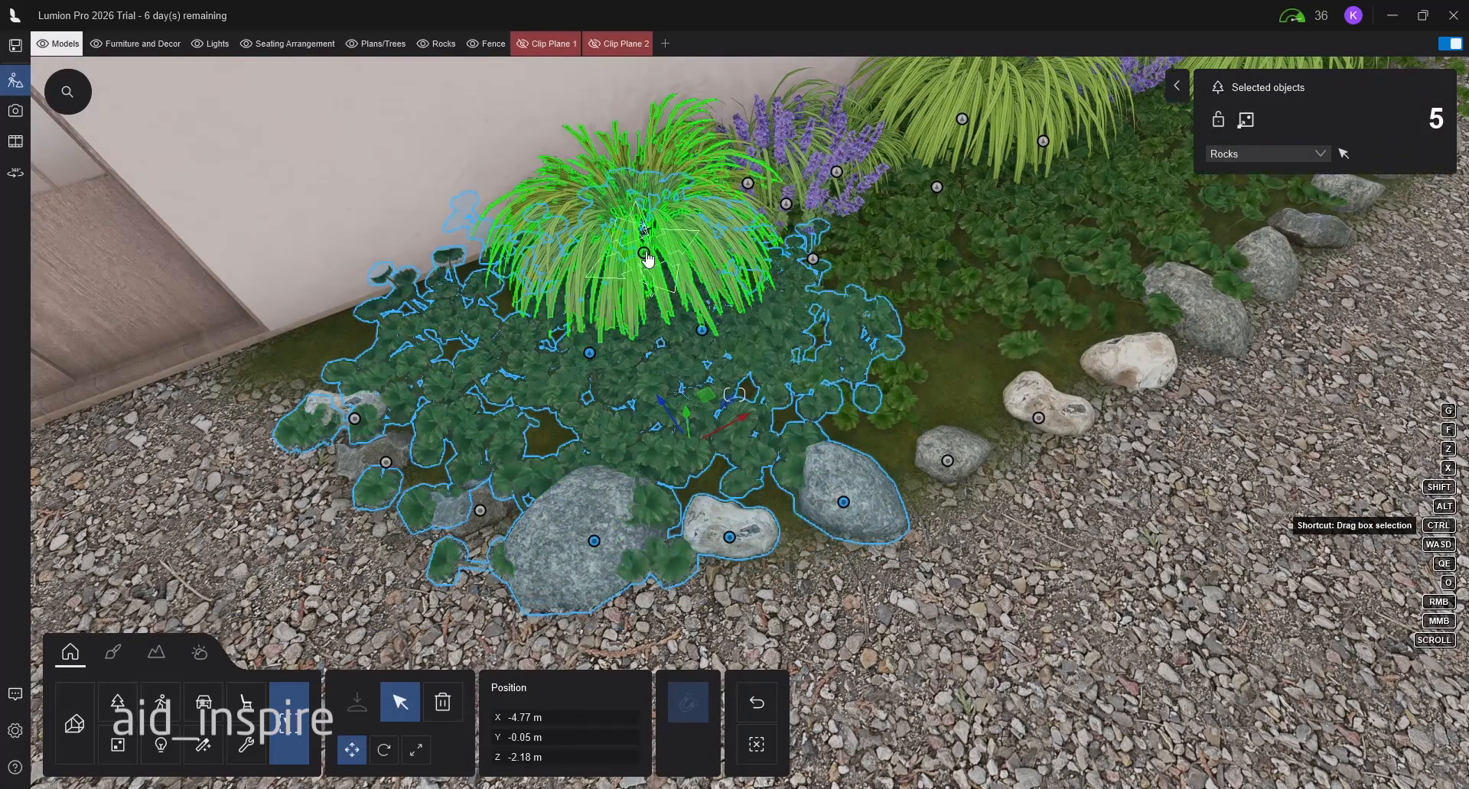
{"action": "left_click", "coordinate": [738, 287], "text": "ctrl"}
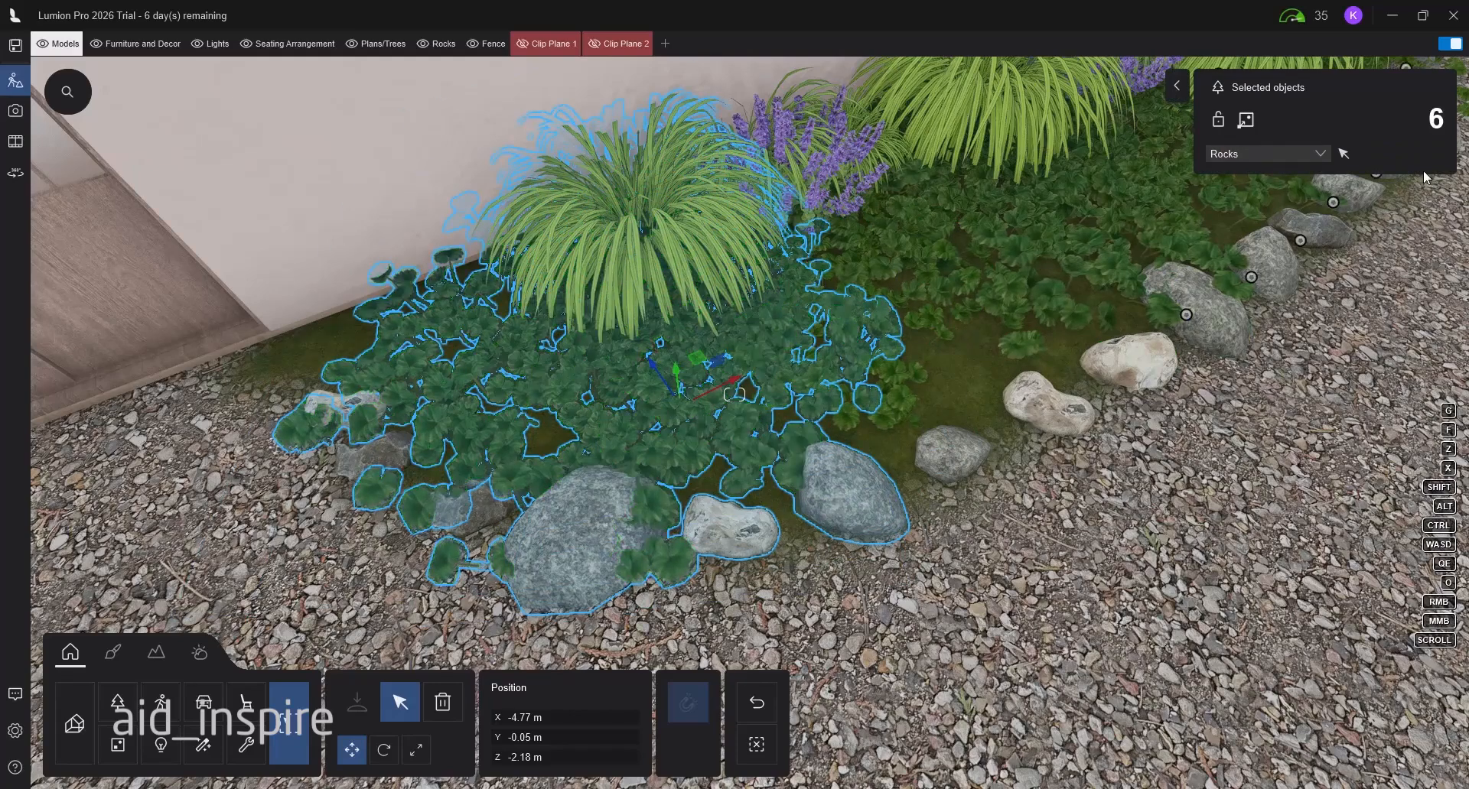
{"action": "left_click", "coordinate": [1246, 122]}
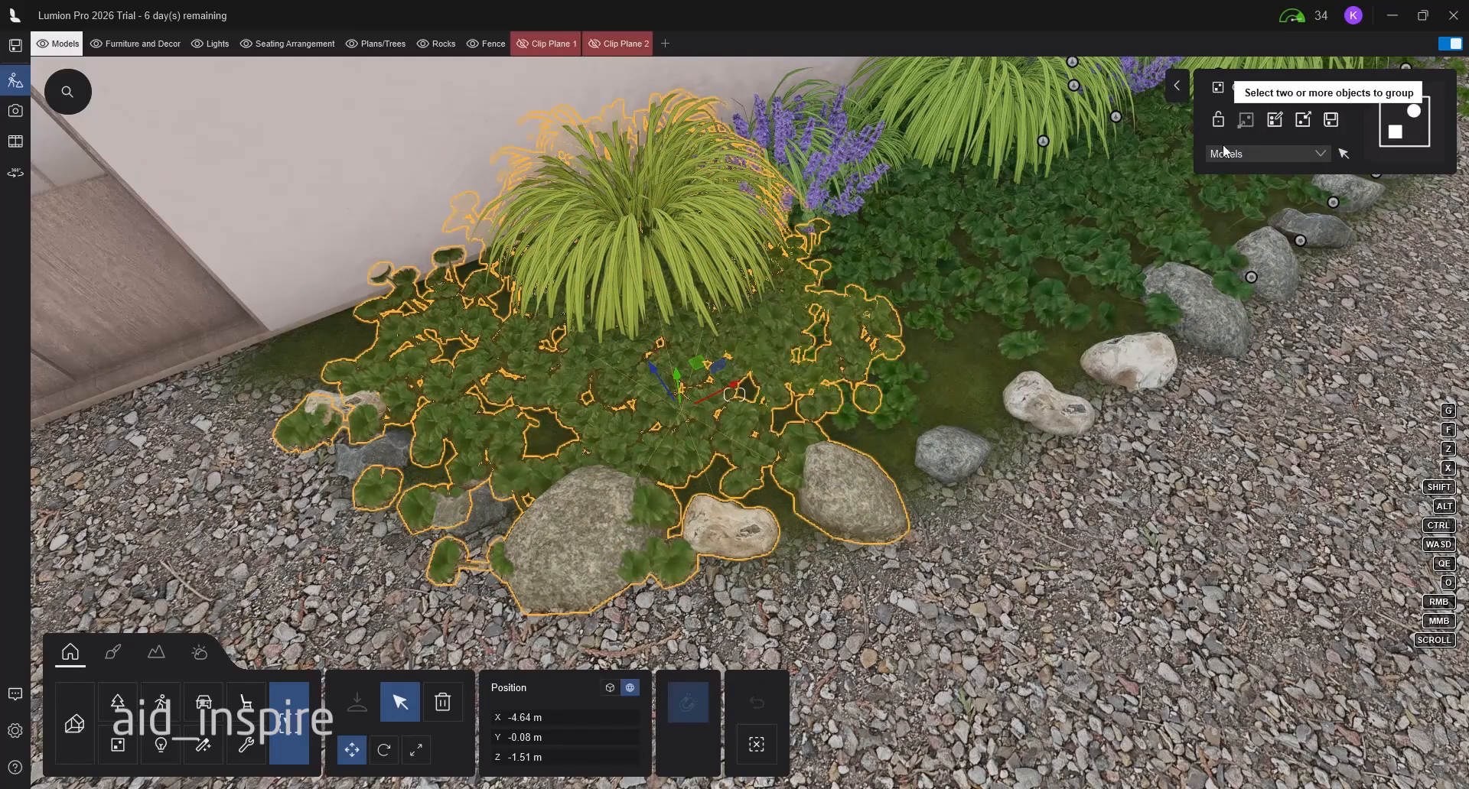
- Open the save form for the group, look at its name and category folder fields, and leave without saving
{"action": "left_click", "coordinate": [1330, 119]}
{"action": "left_click", "coordinate": [861, 262]}
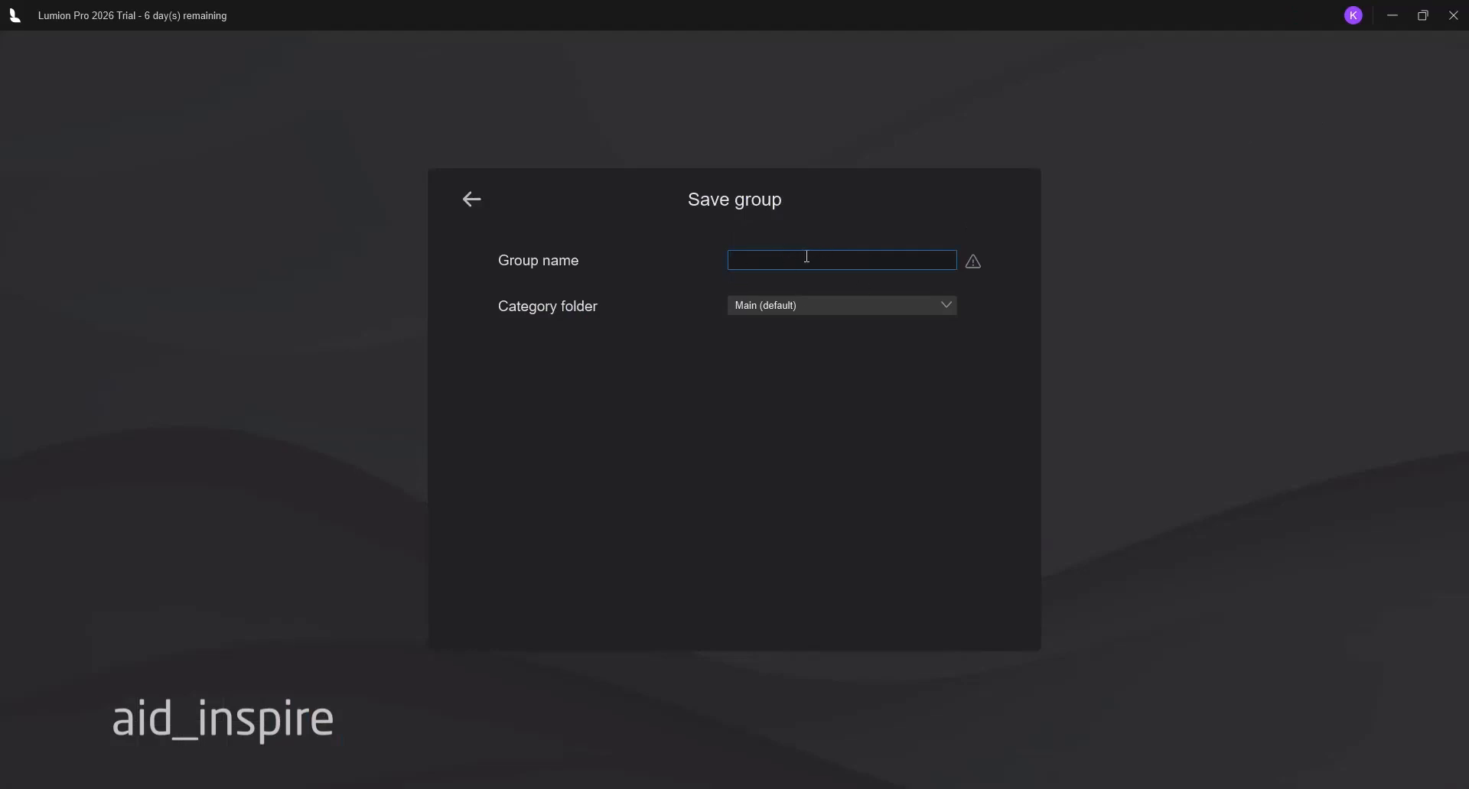
{"action": "left_click", "coordinate": [862, 308]}
{"action": "left_click", "coordinate": [469, 198]}
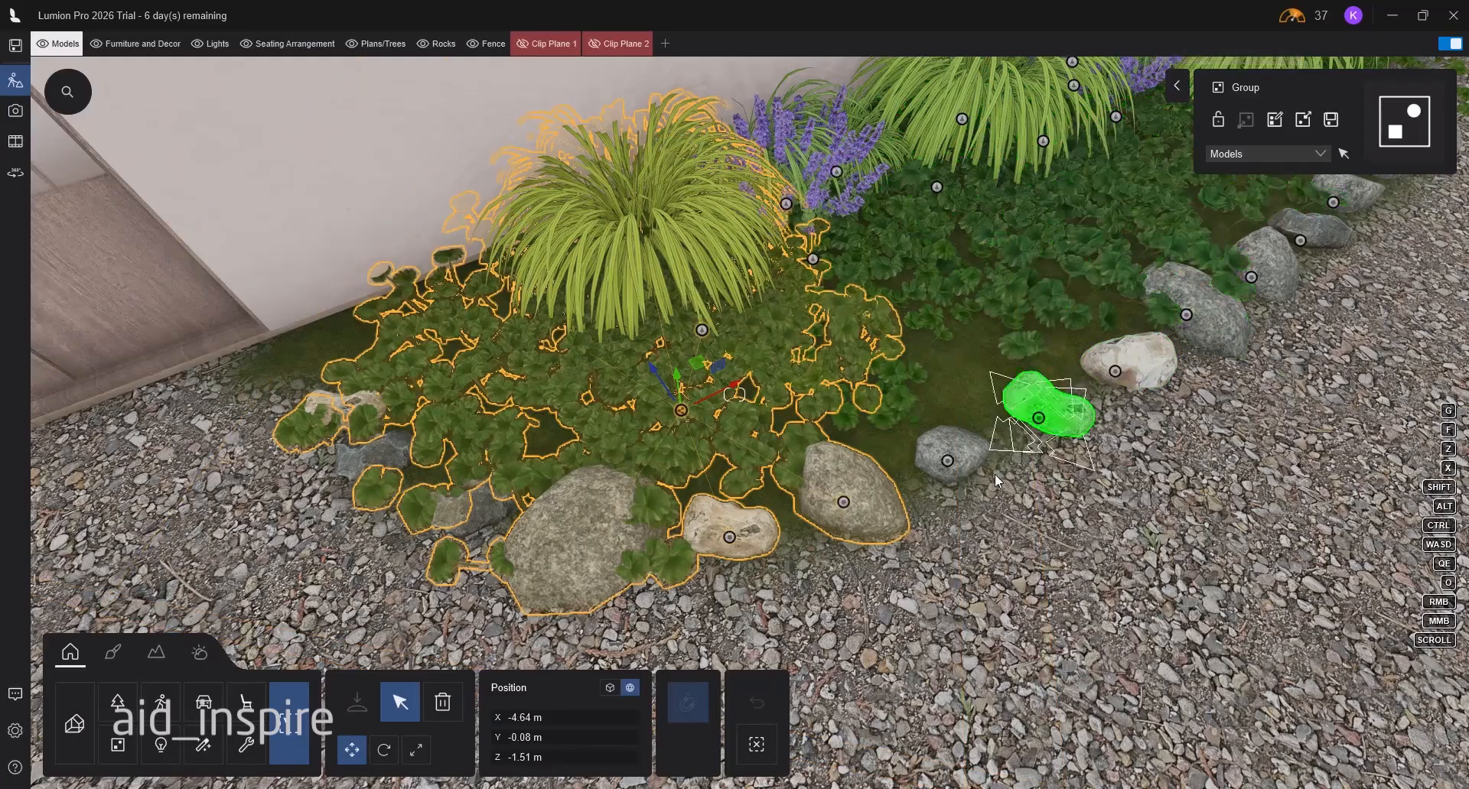
- Move the group of stones, ivy and grass along the planting bed as a trial and undo the move
{"action": "right_click_drag", "start_coordinate": [585, 349], "coordinate": [734, 329]}
{"action": "key", "text": "s"}
{"action": "right_click_drag", "start_coordinate": [668, 493], "coordinate": [732, 490]}
{"action": "key", "text": "w"}
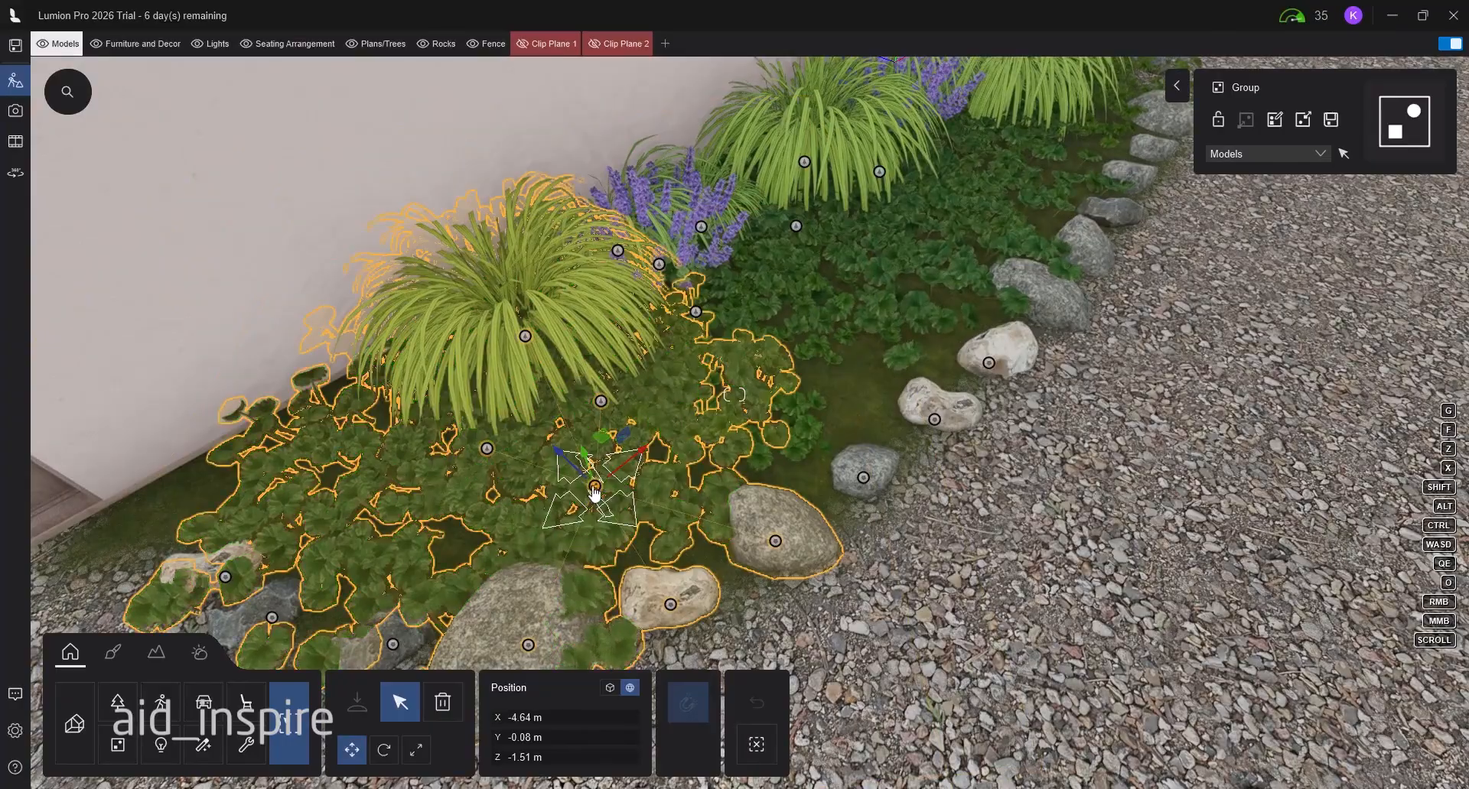
{"action": "left_click_drag", "start_coordinate": [595, 490], "coordinate": [716, 453]}
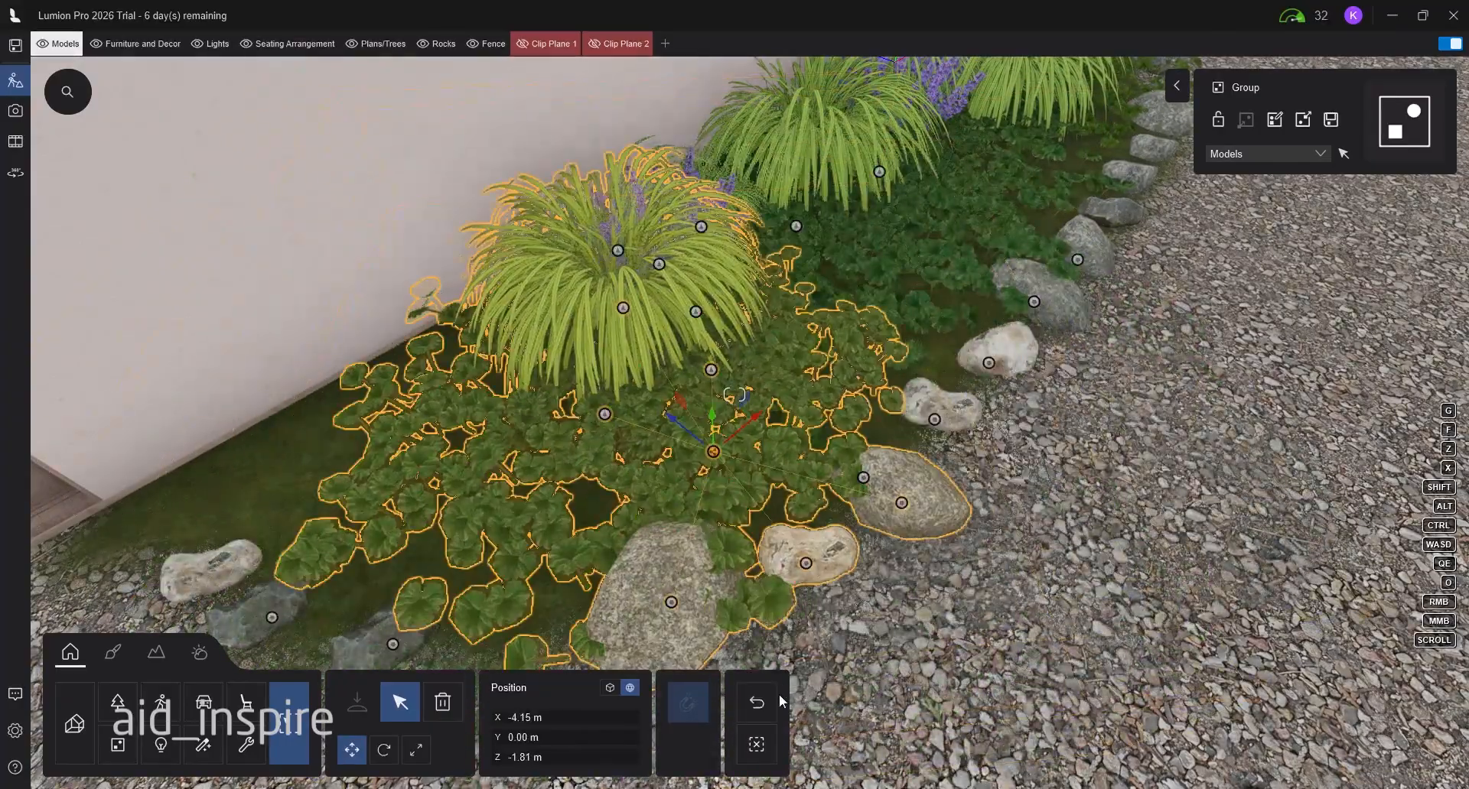
{"action": "left_click", "coordinate": [768, 715]}
- Select the Japanese Forest Grass nearest the far end of the bed, show the advanced options, and focus the view on it
{"action": "right_click_drag", "start_coordinate": [772, 521], "coordinate": [715, 562]}
{"action": "key", "text": "w"}
{"action": "key", "text": "d"}
{"action": "key", "text": "q"}
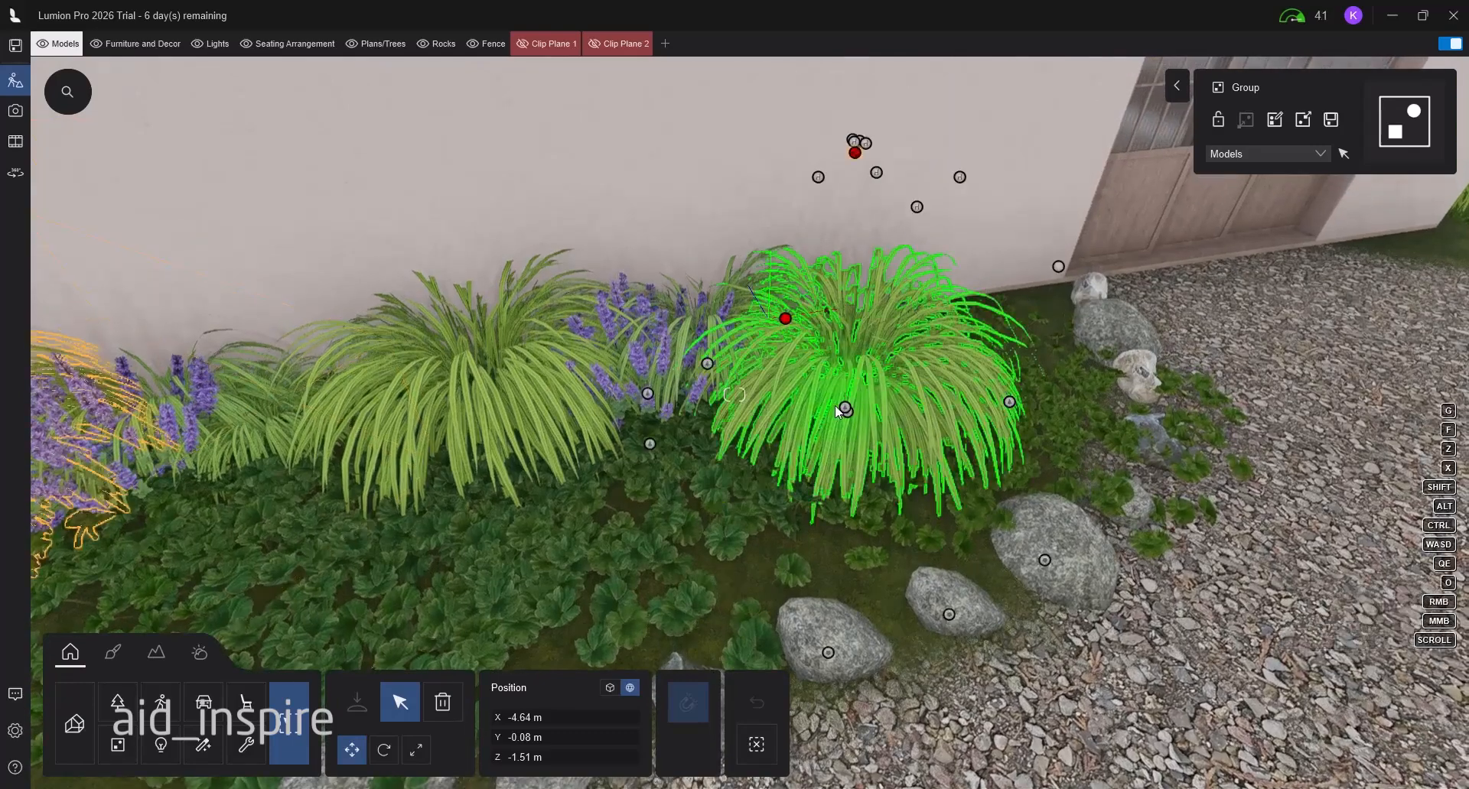
{"action": "left_click", "coordinate": [844, 413]}
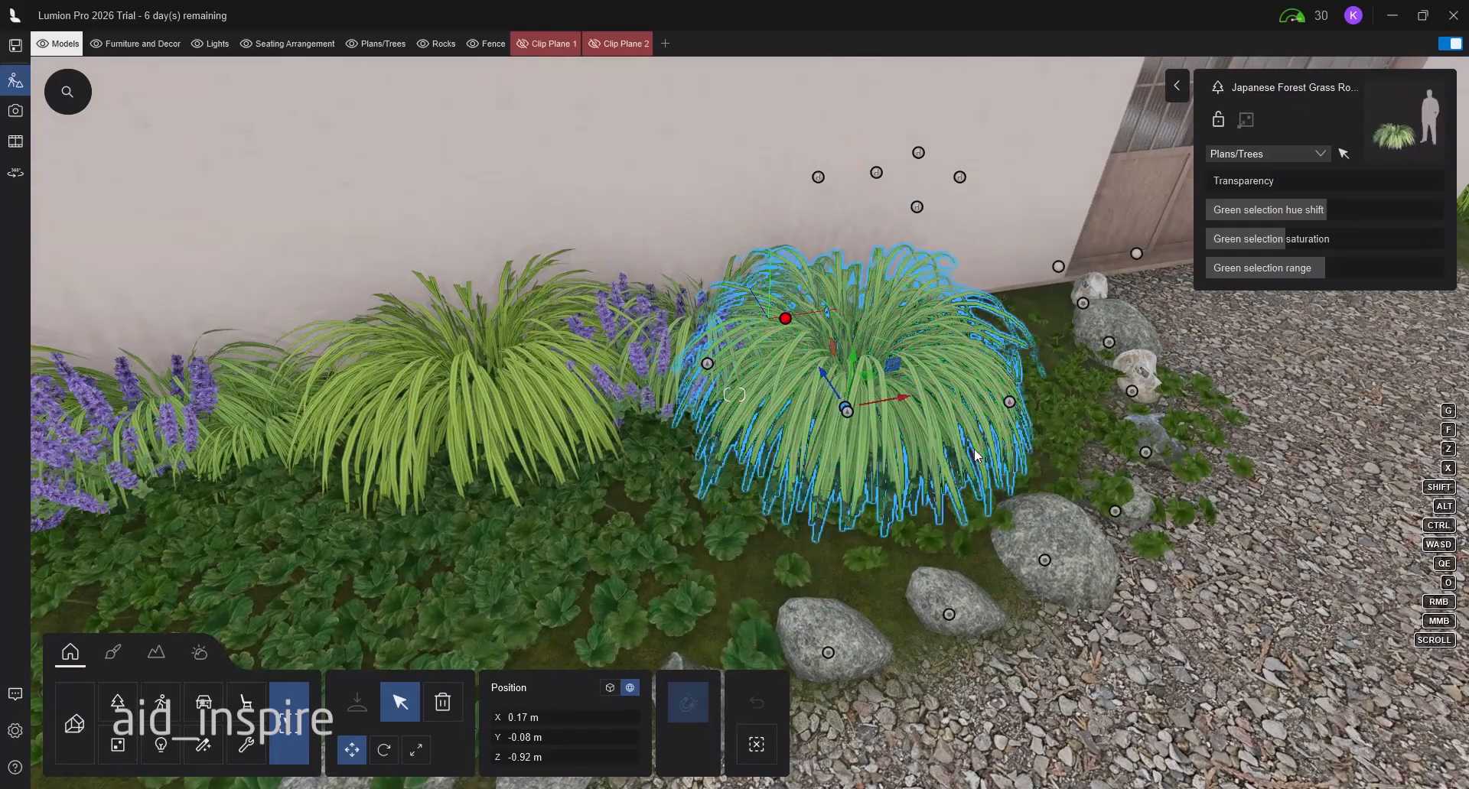
{"action": "left_click", "coordinate": [1177, 87]}
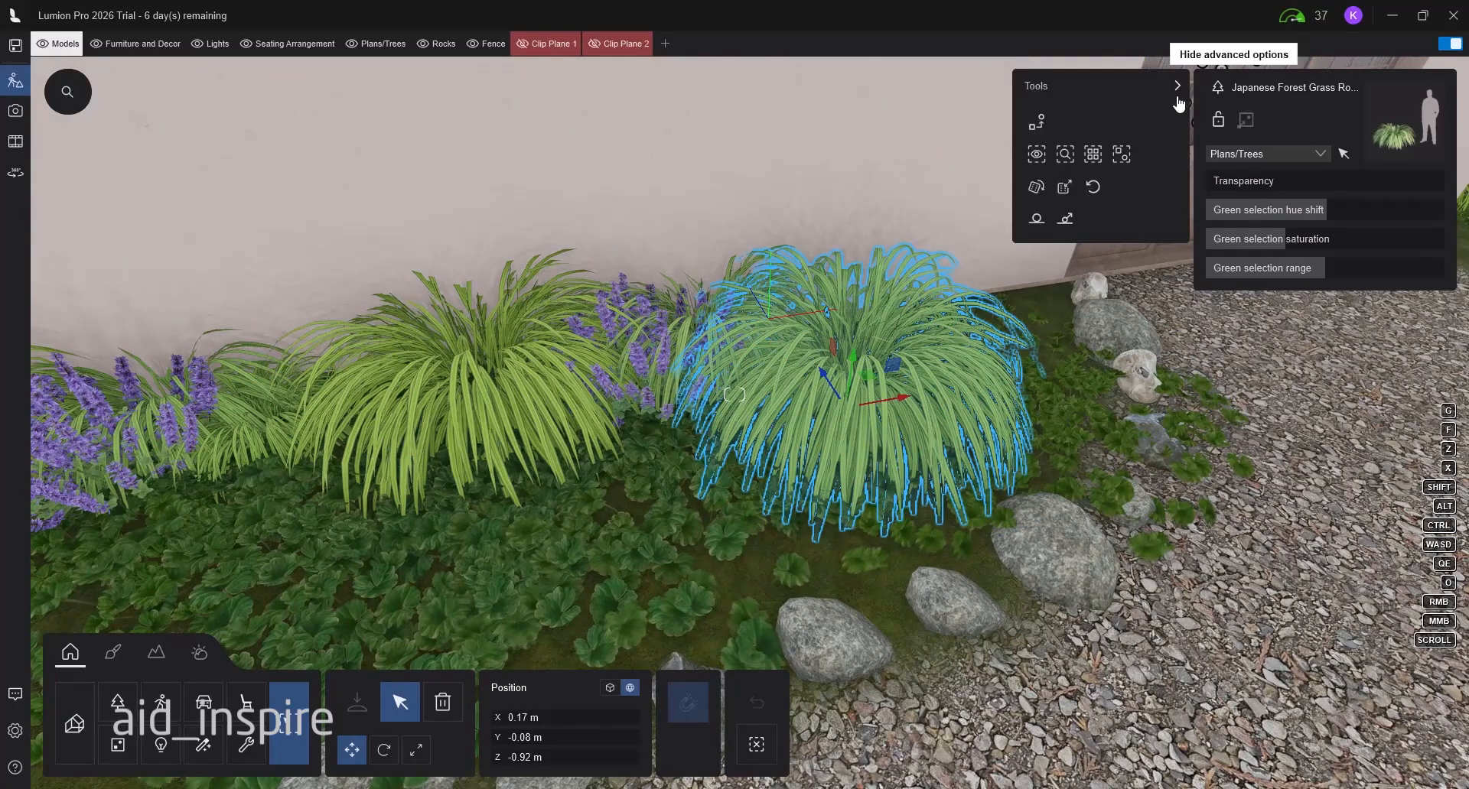
{"action": "left_click", "coordinate": [1037, 155]}
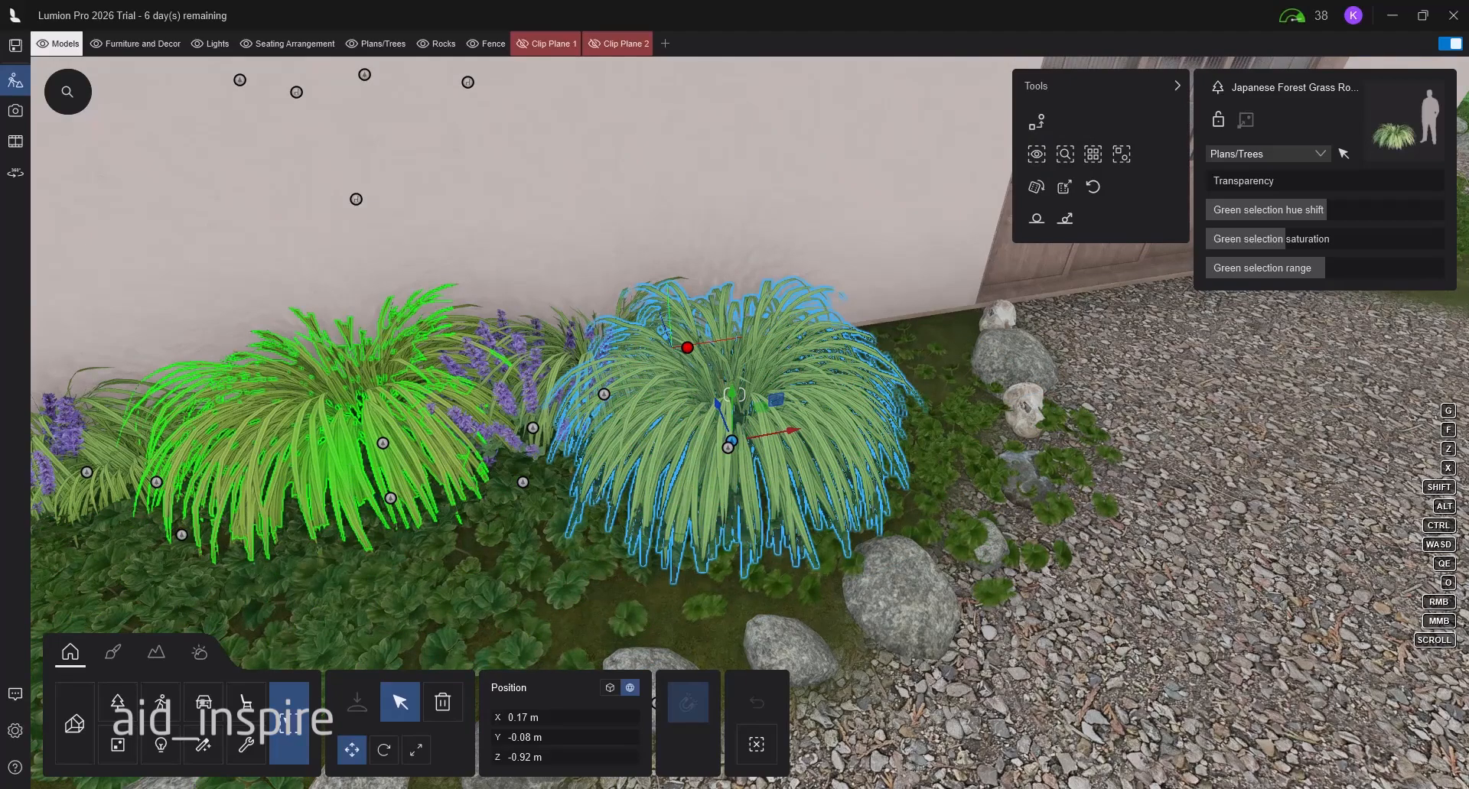
- Select the Japanese Wood Fern beside the bright grass in the fence-side bed and focus the view on it
{"action": "right_click_drag", "start_coordinate": [653, 545], "coordinate": [871, 512]}
{"action": "key", "text": "w"}
{"action": "scroll", "coordinate": [1086, 348], "scroll_direction": "up", "scroll_amount": 3}
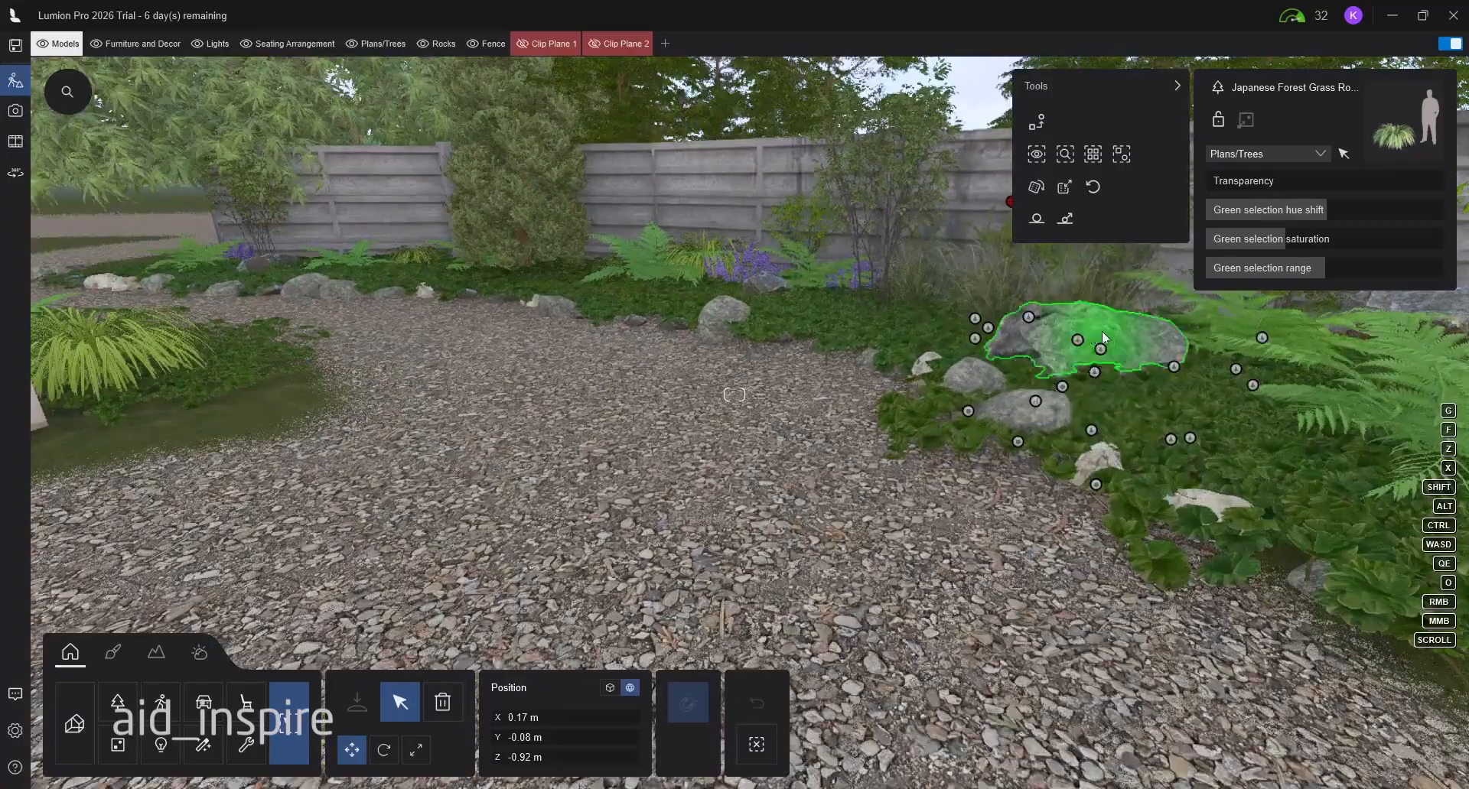
{"action": "right_click_drag", "start_coordinate": [548, 517], "coordinate": [809, 429]}
{"action": "key", "text": "w"}
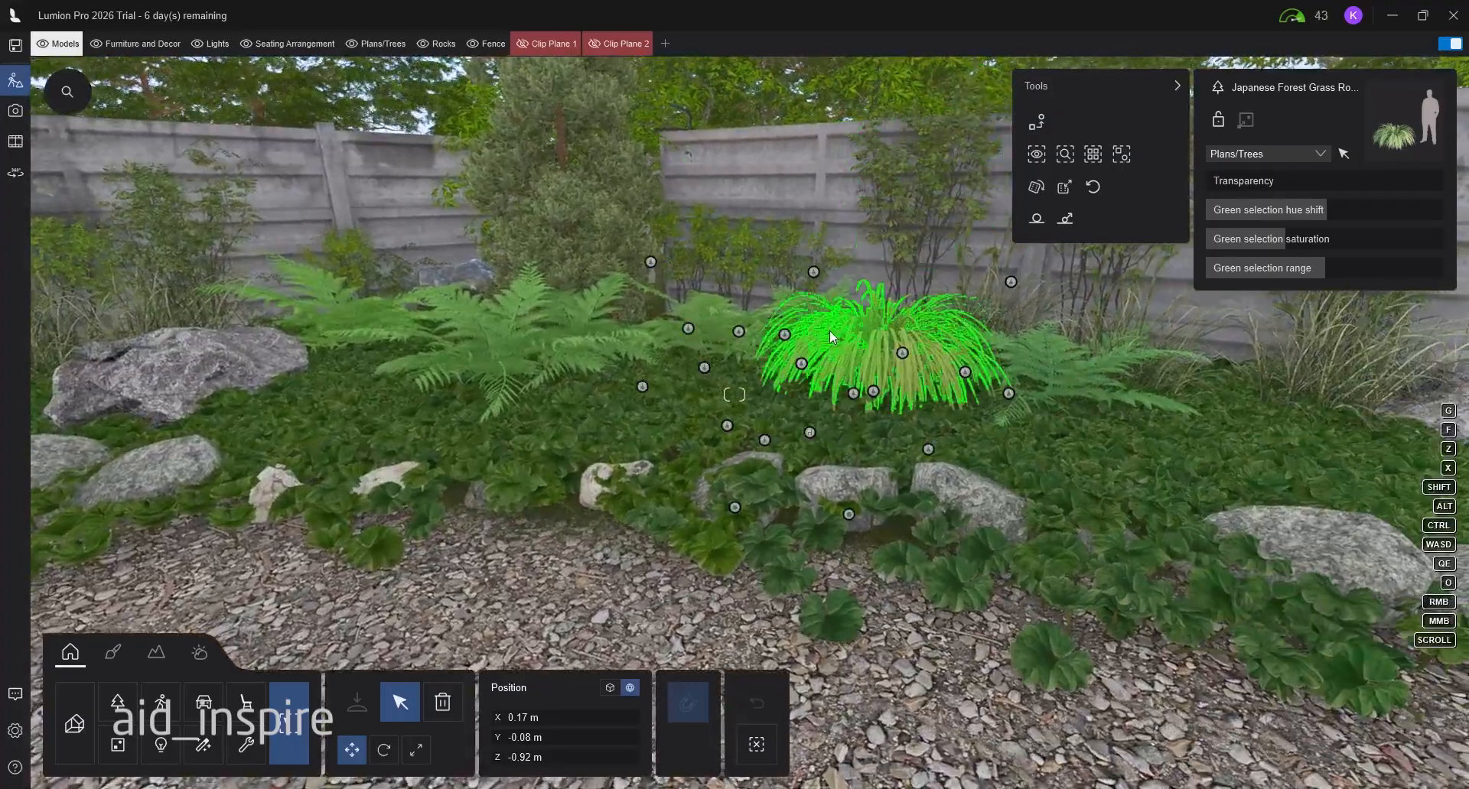
{"action": "left_click", "coordinate": [711, 349]}
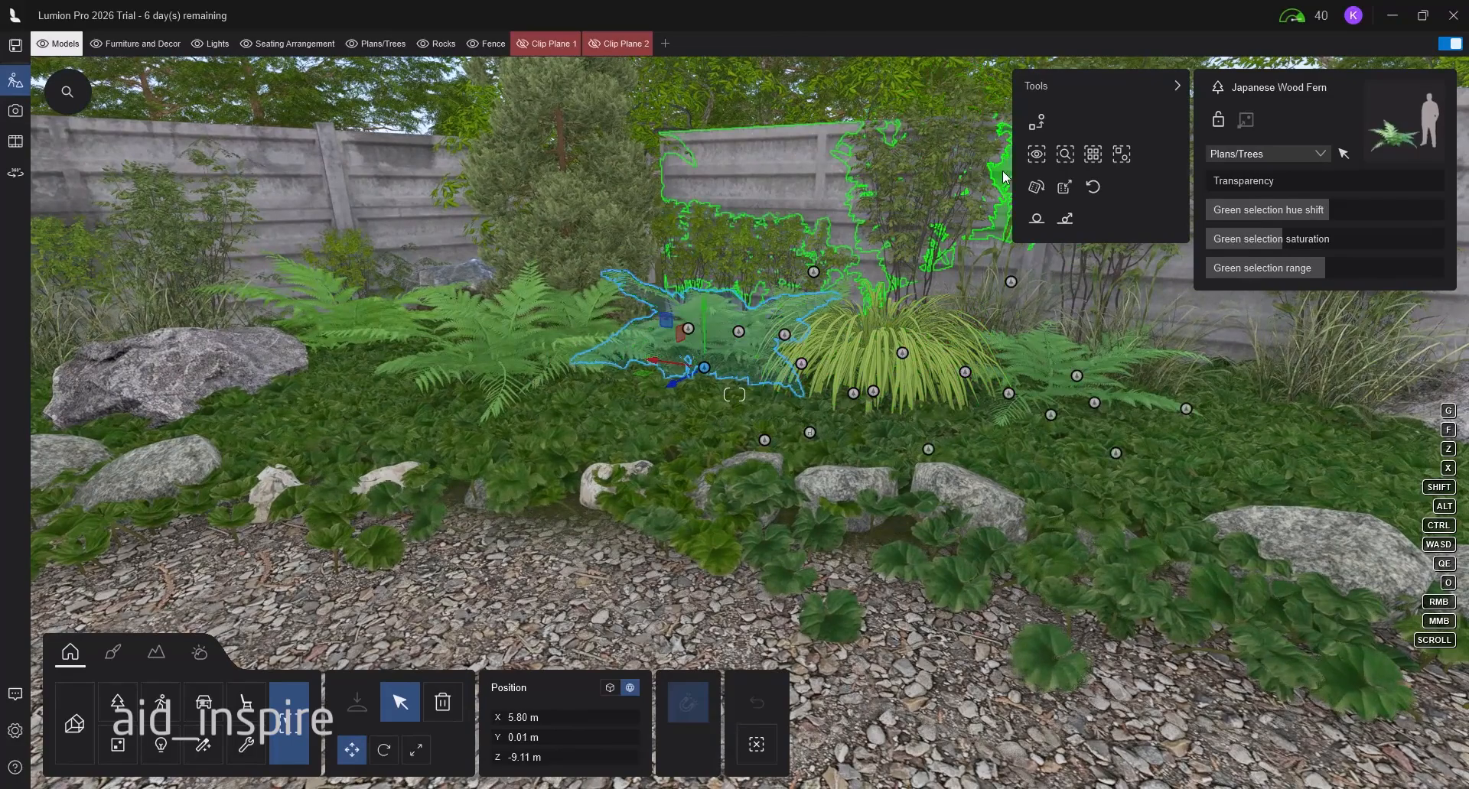
{"action": "left_click", "coordinate": [1036, 155]}
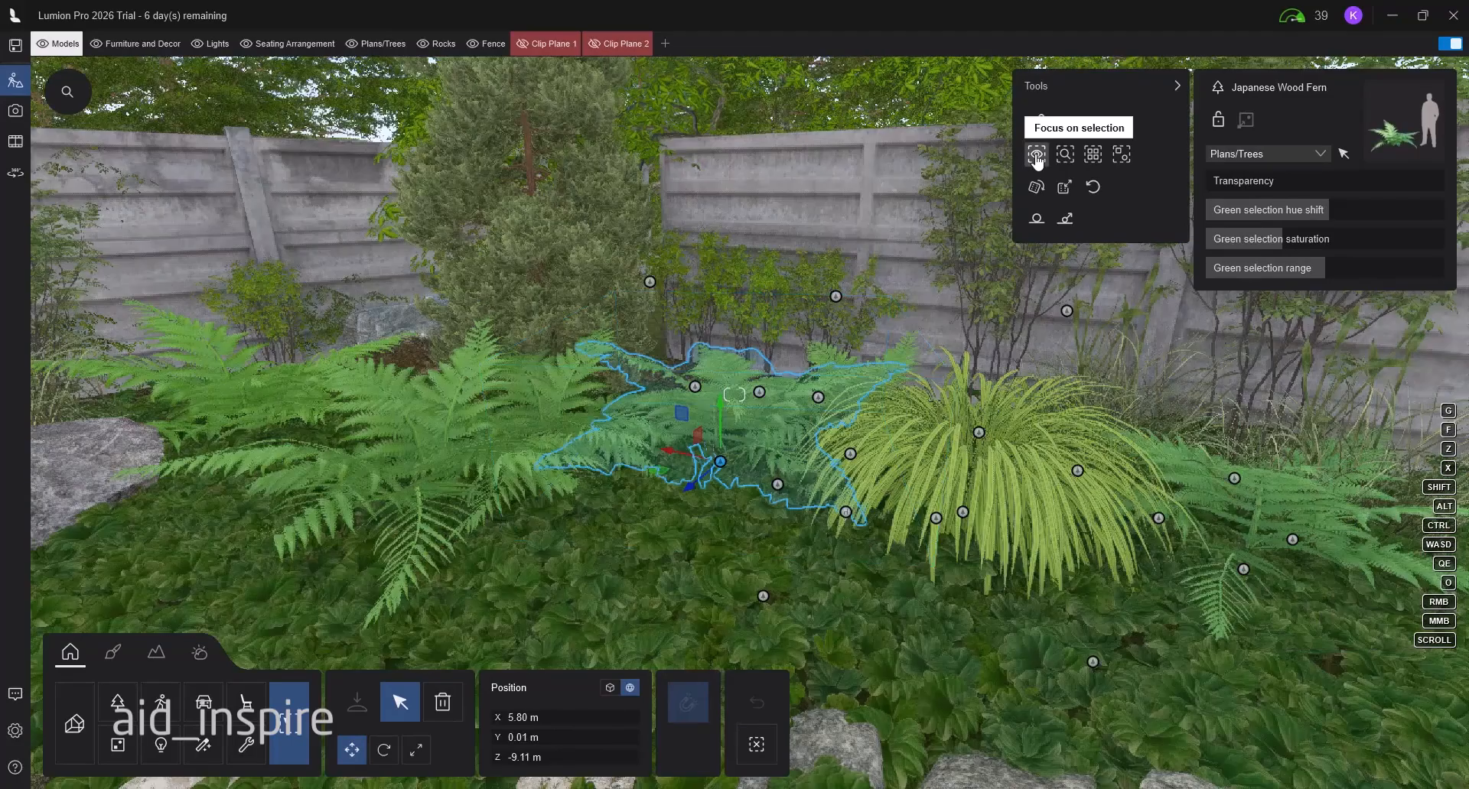
- Select the Stone Garden 013 rock at the gravel's edge, find it in the object library, and return to select mode
{"action": "key", "text": "s"}
{"action": "right_click_drag", "start_coordinate": [400, 485], "coordinate": [312, 492]}
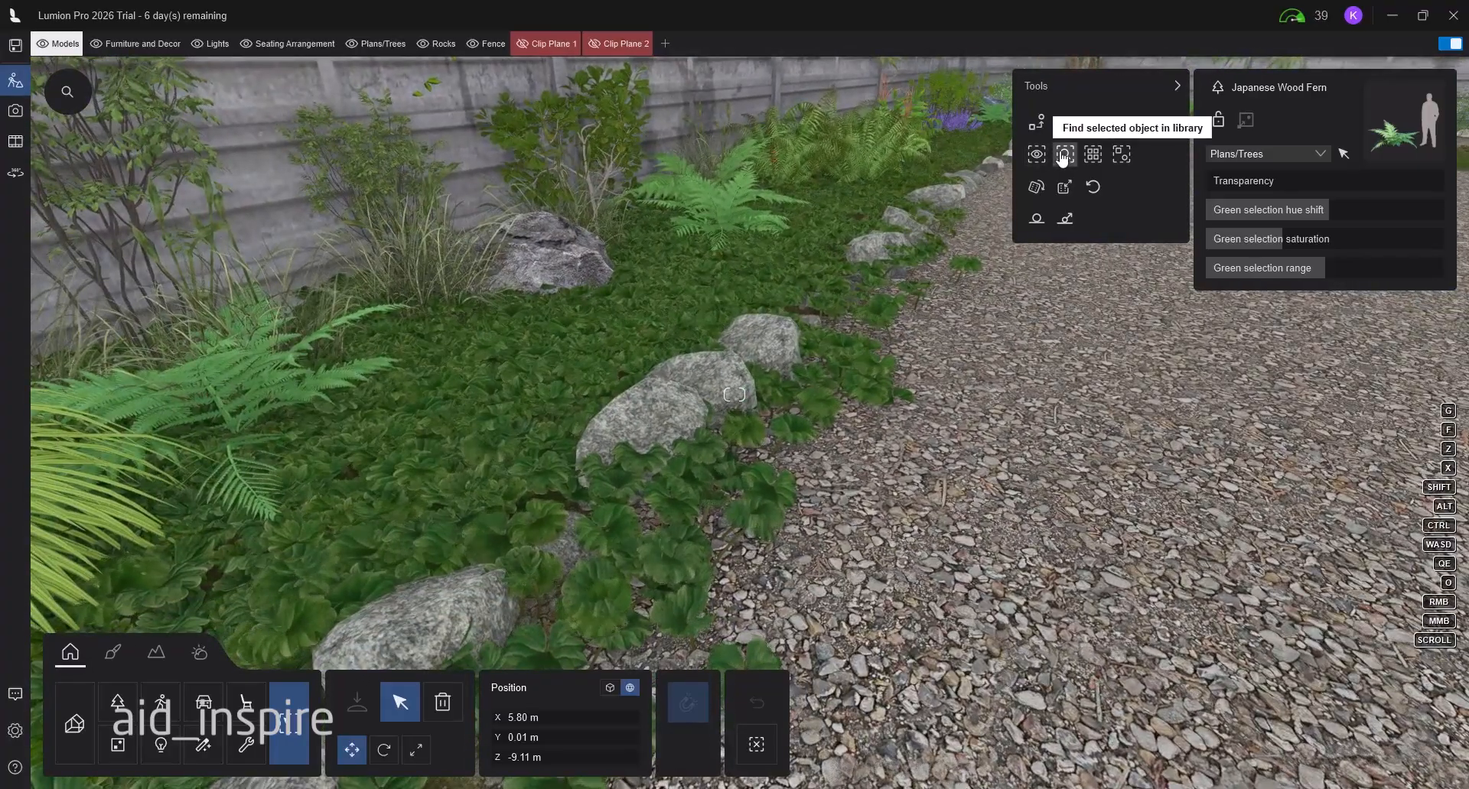
{"action": "left_click", "coordinate": [647, 417]}
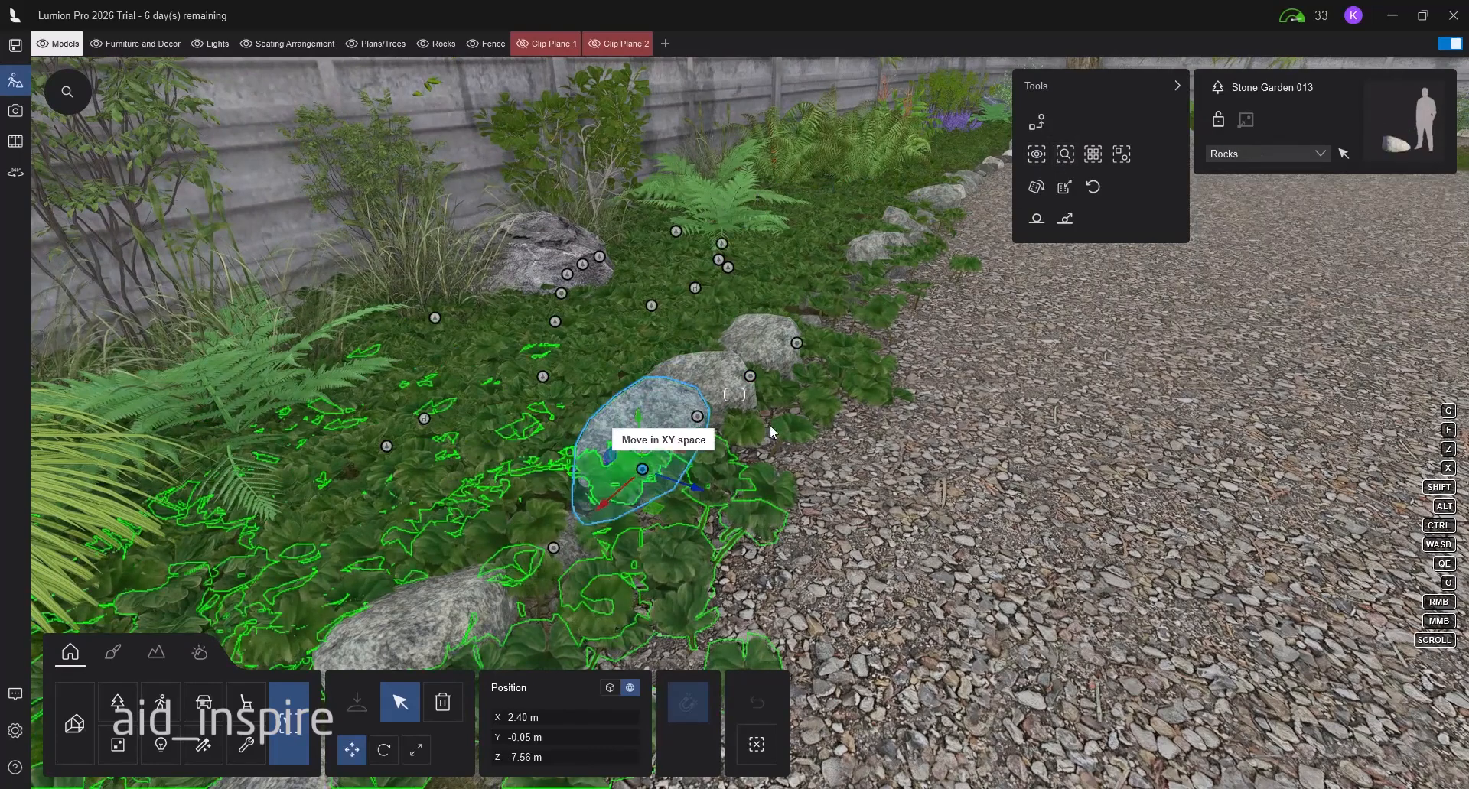
{"action": "left_click", "coordinate": [1064, 154]}
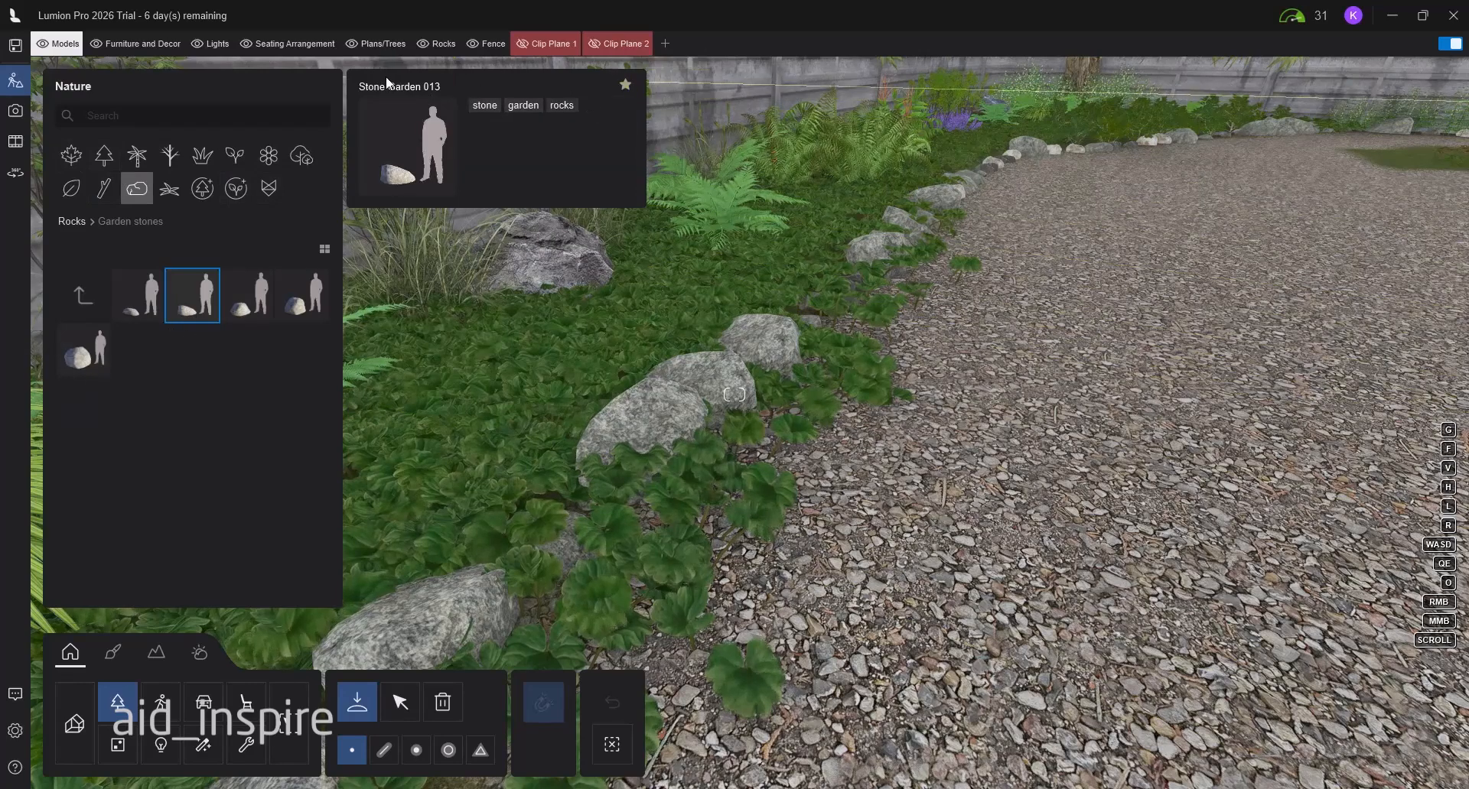
{"action": "left_click", "coordinate": [400, 703]}
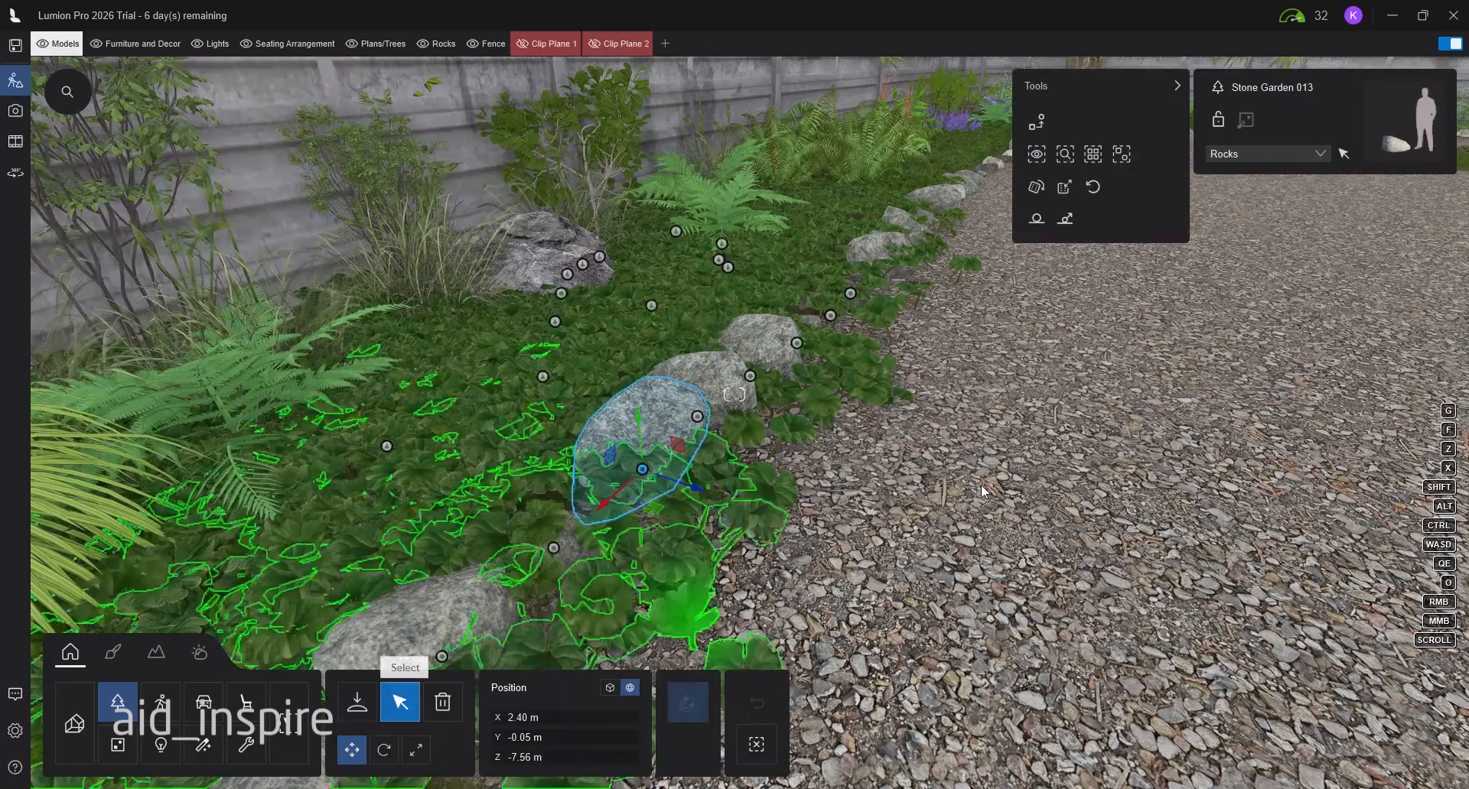
- Select every copy of the chosen garden stone along the gravel path and extend the selection to all similar objects
{"action": "left_click", "coordinate": [1097, 153]}
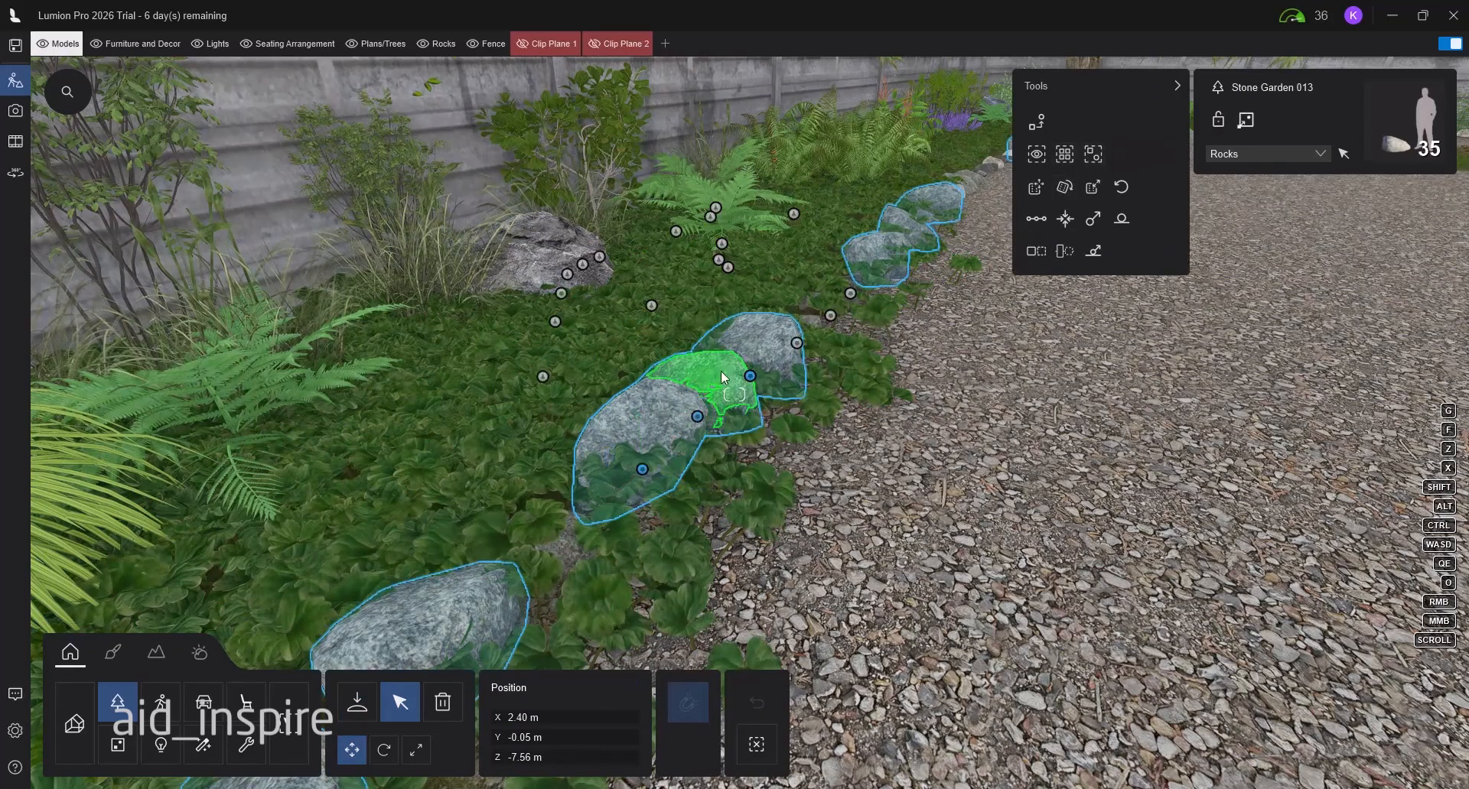
{"action": "right_click_drag", "start_coordinate": [715, 454], "coordinate": [1143, 354]}
{"action": "right_click_drag", "start_coordinate": [263, 472], "coordinate": [183, 505]}
{"action": "right_click_drag", "start_coordinate": [1224, 272], "coordinate": [1150, 301]}
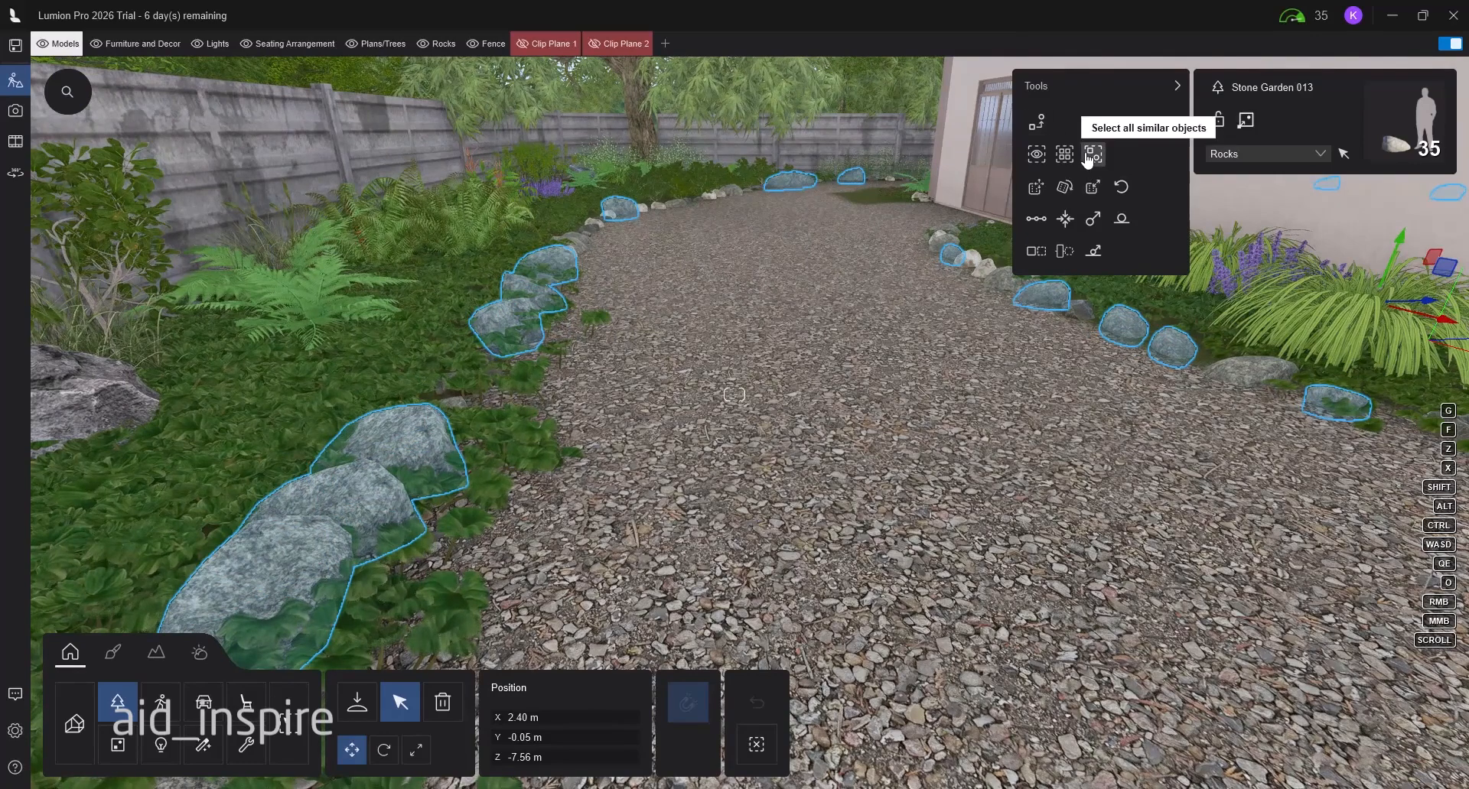
{"action": "left_click", "coordinate": [1091, 154]}
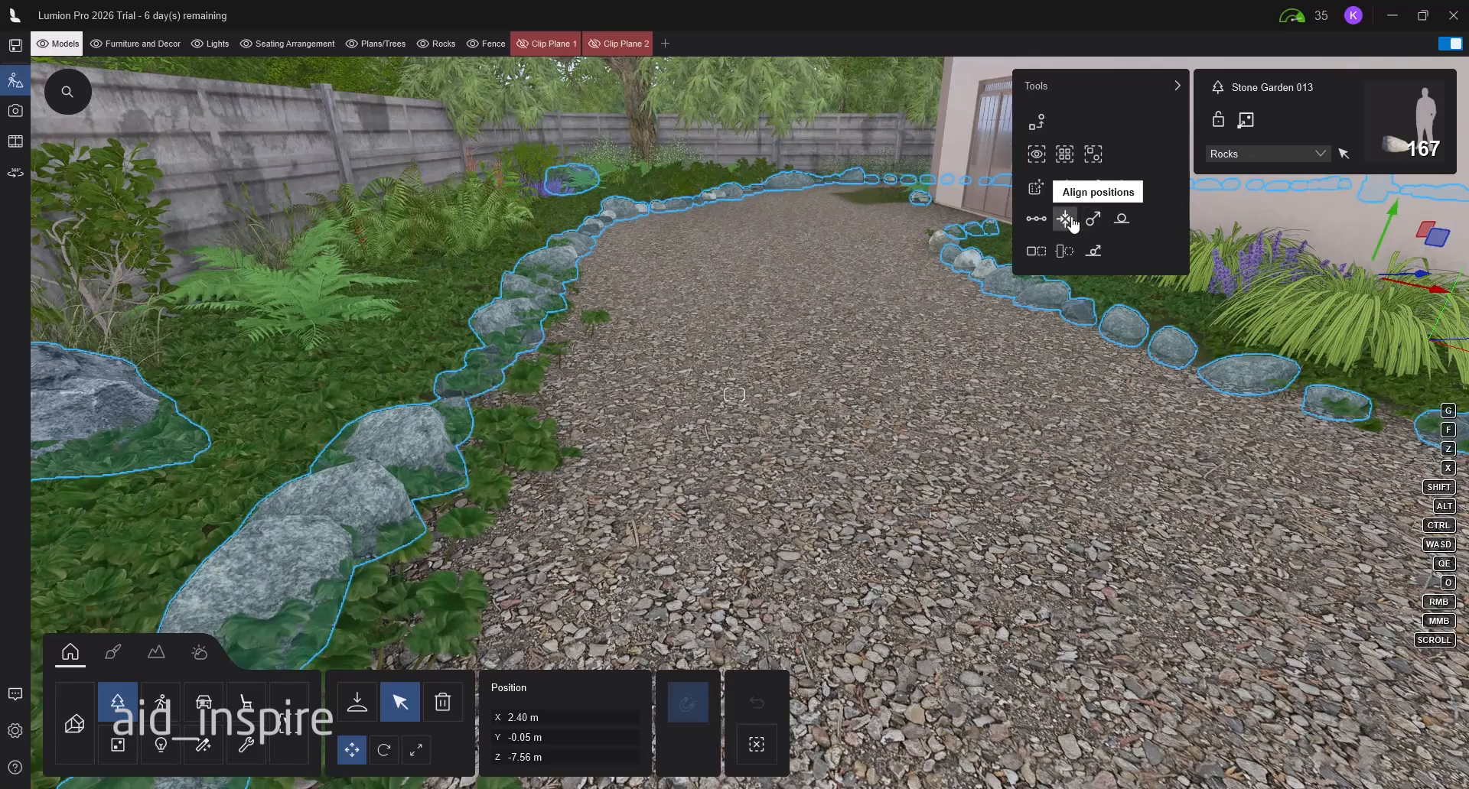
- Randomize the position, rotation and size of all the selected garden stones
{"action": "left_click", "coordinate": [1037, 220]}
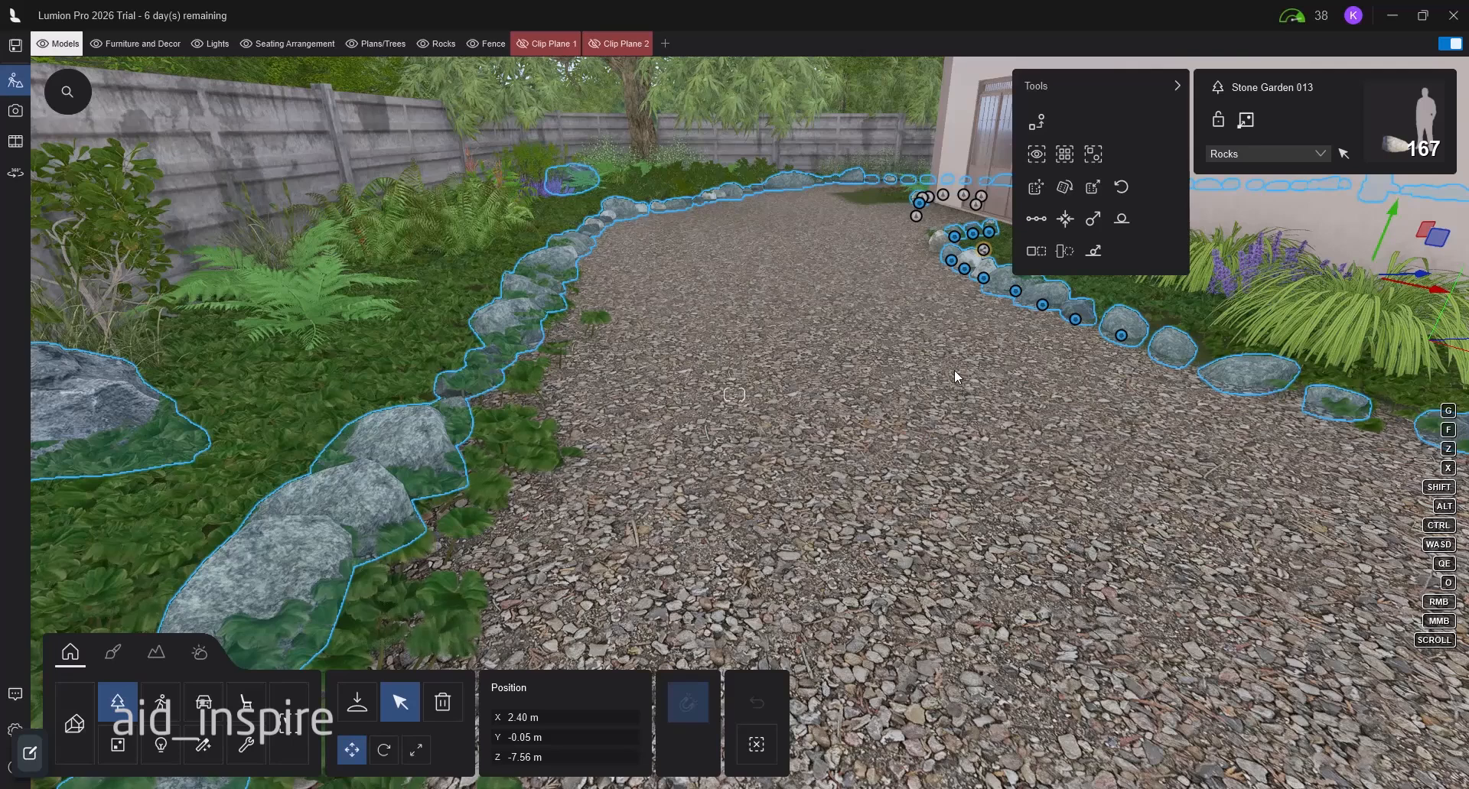
{"action": "left_click", "coordinate": [1035, 188]}
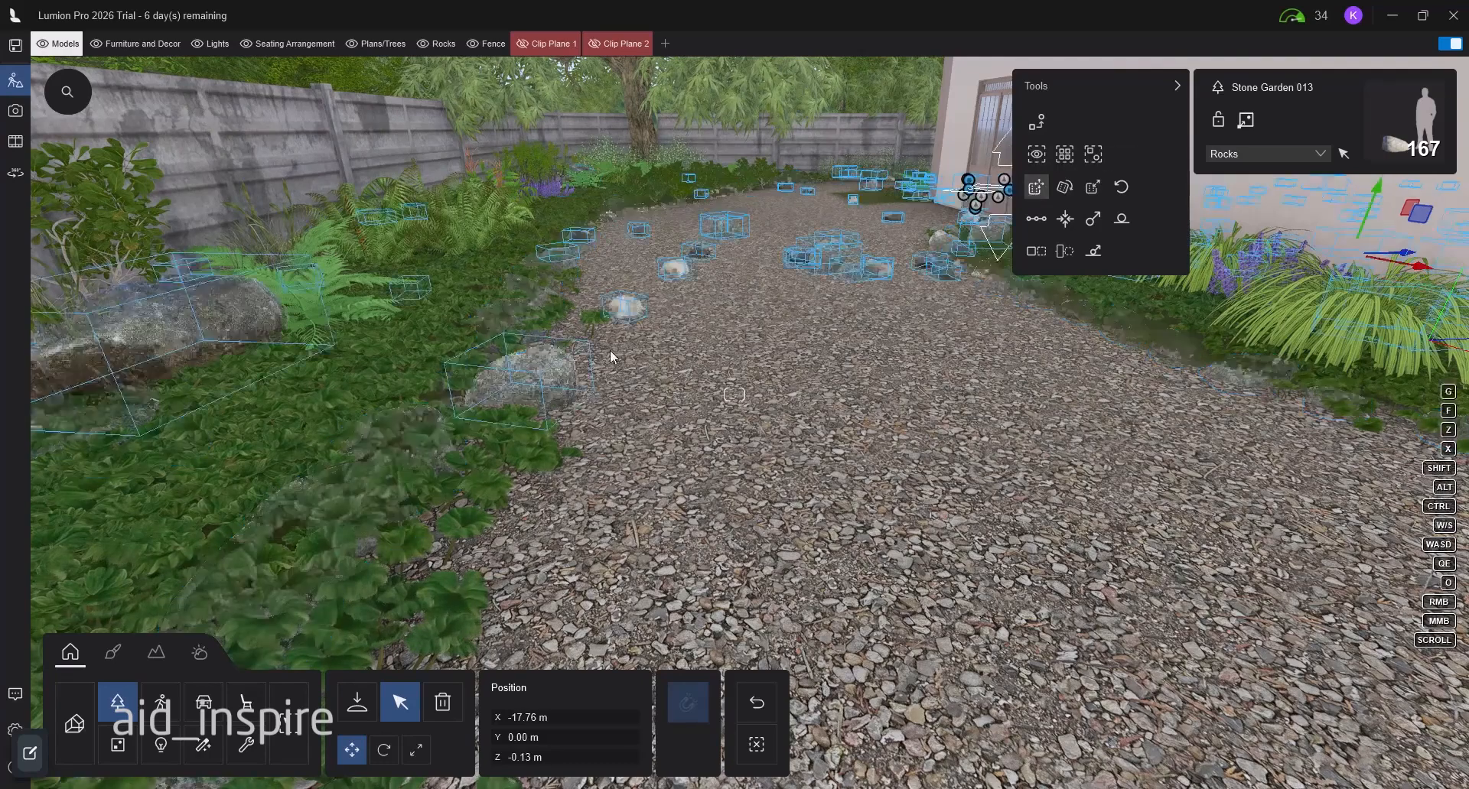
{"action": "left_click", "coordinate": [1064, 188]}
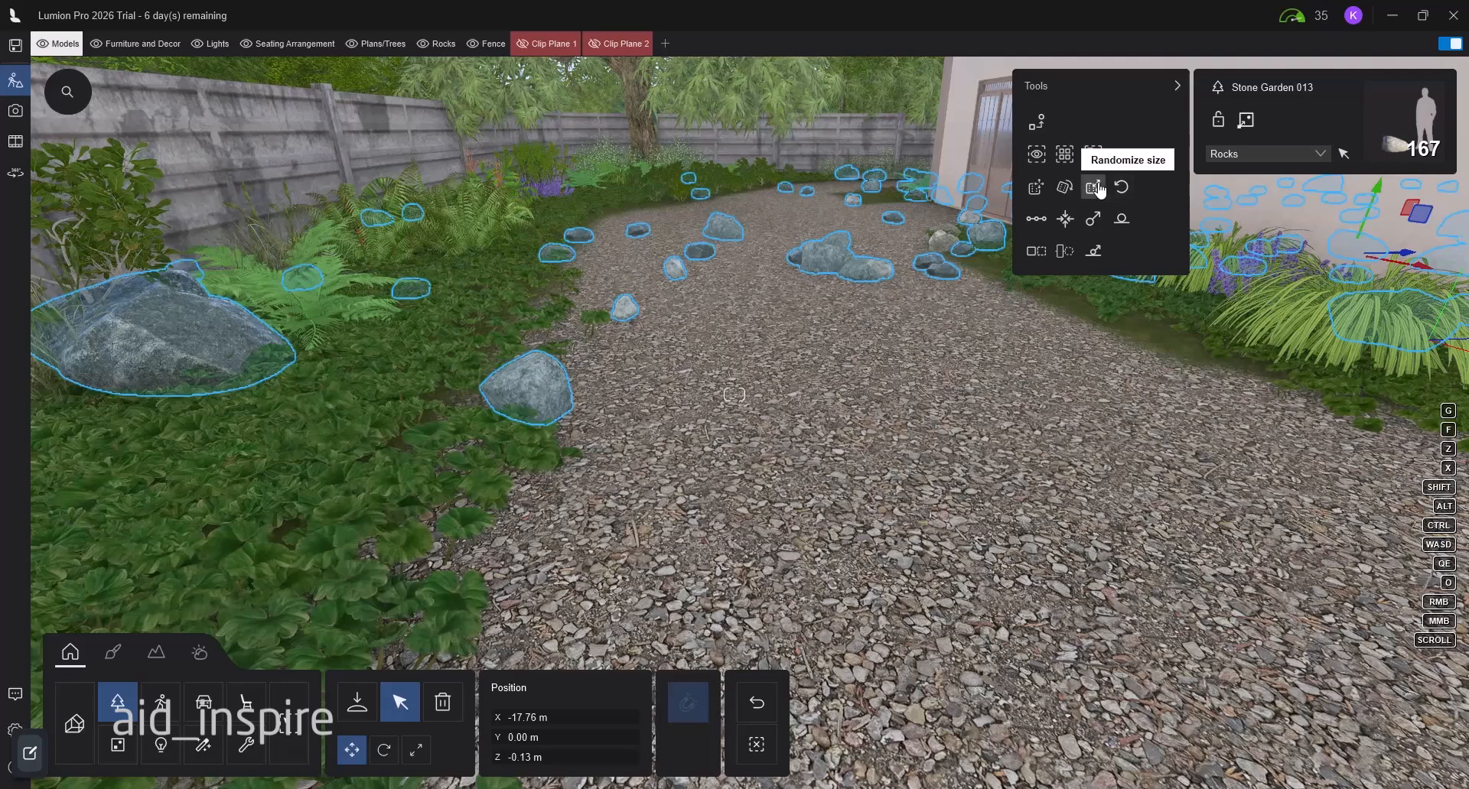
{"action": "left_click", "coordinate": [1096, 188]}
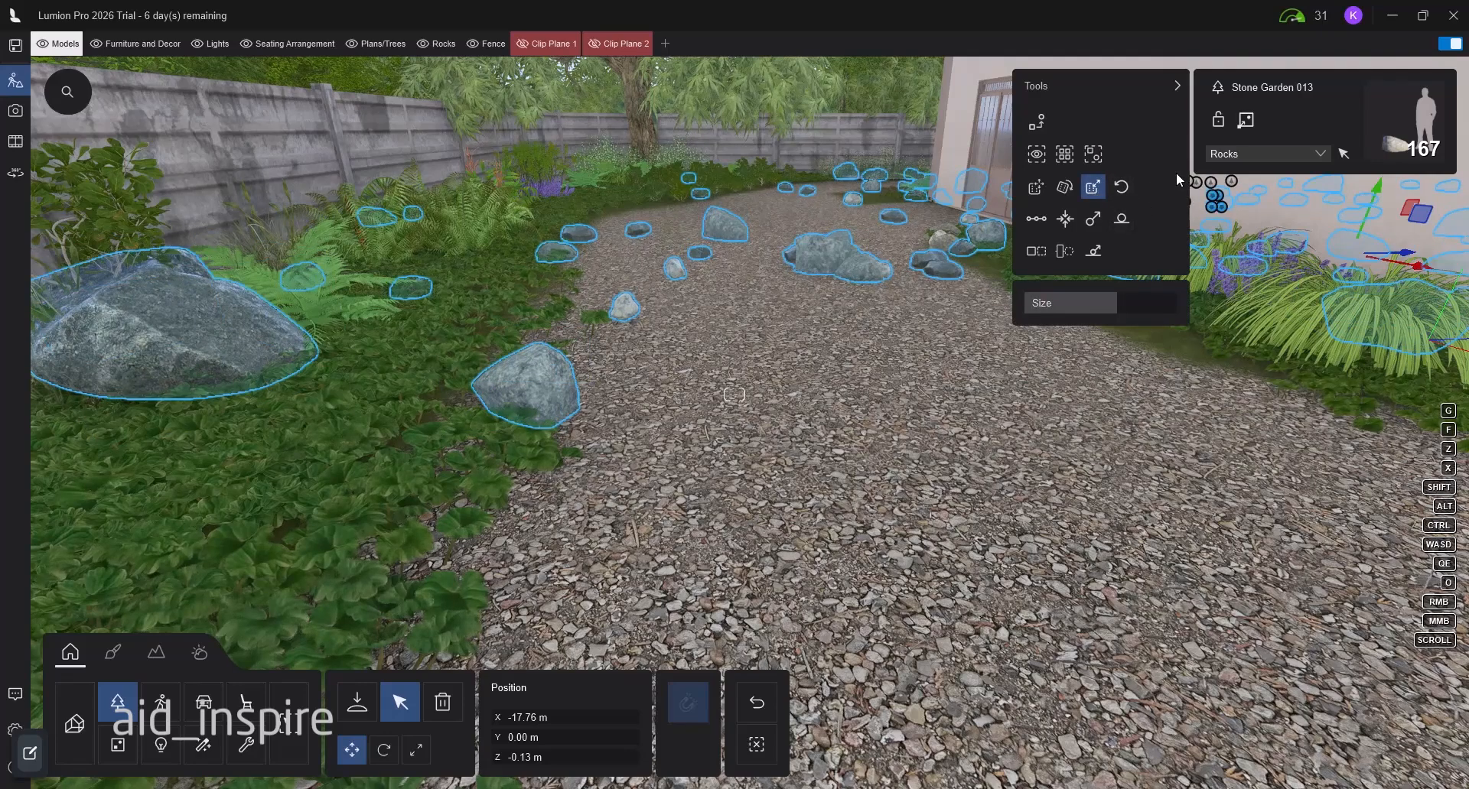